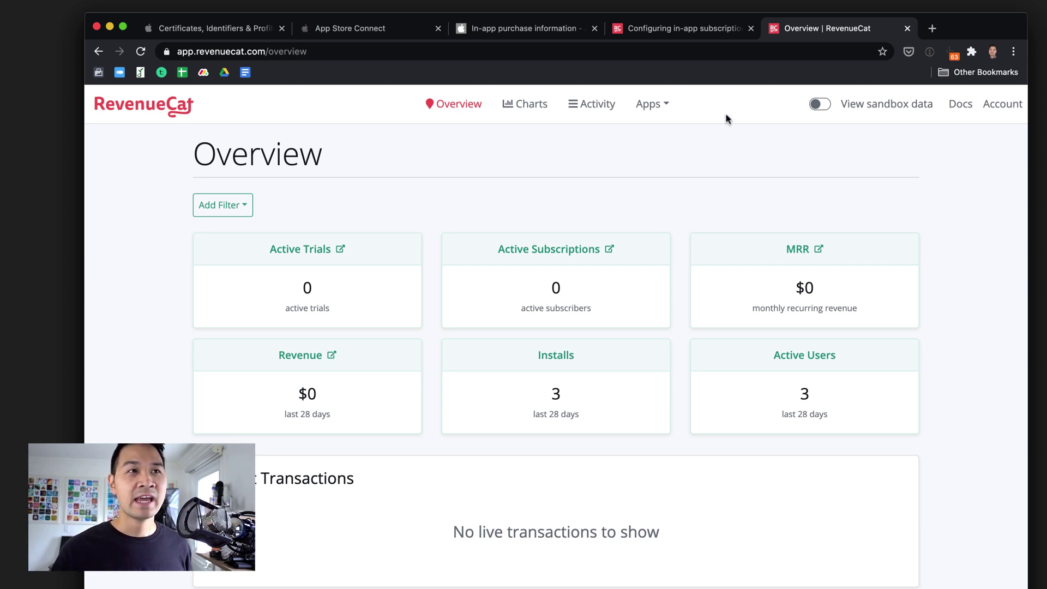
Start adding a new app in RevenueCat and name it Rev Cat Demo
click(663, 103)
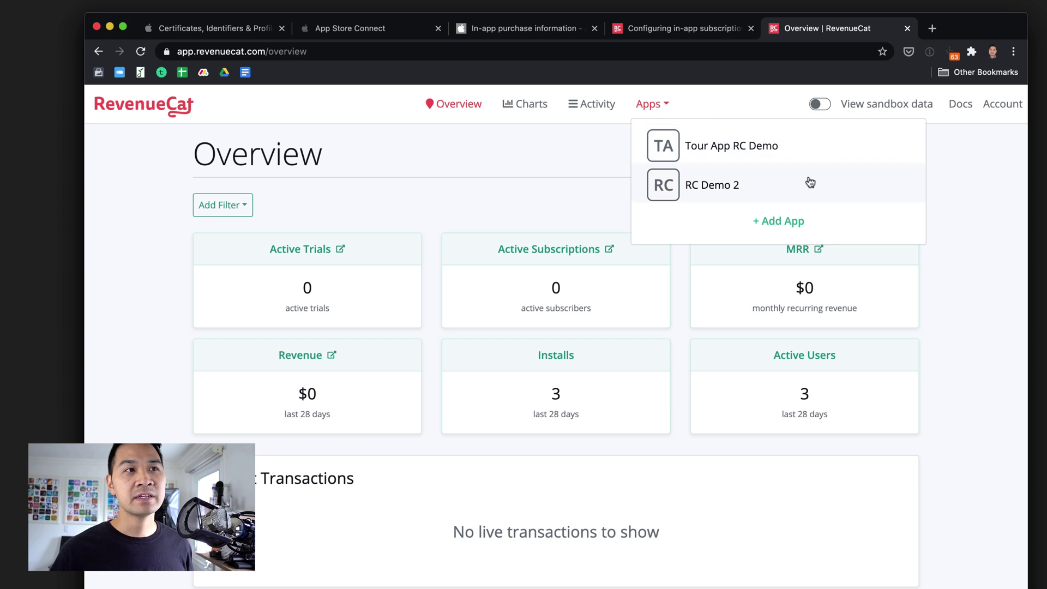
click(758, 222)
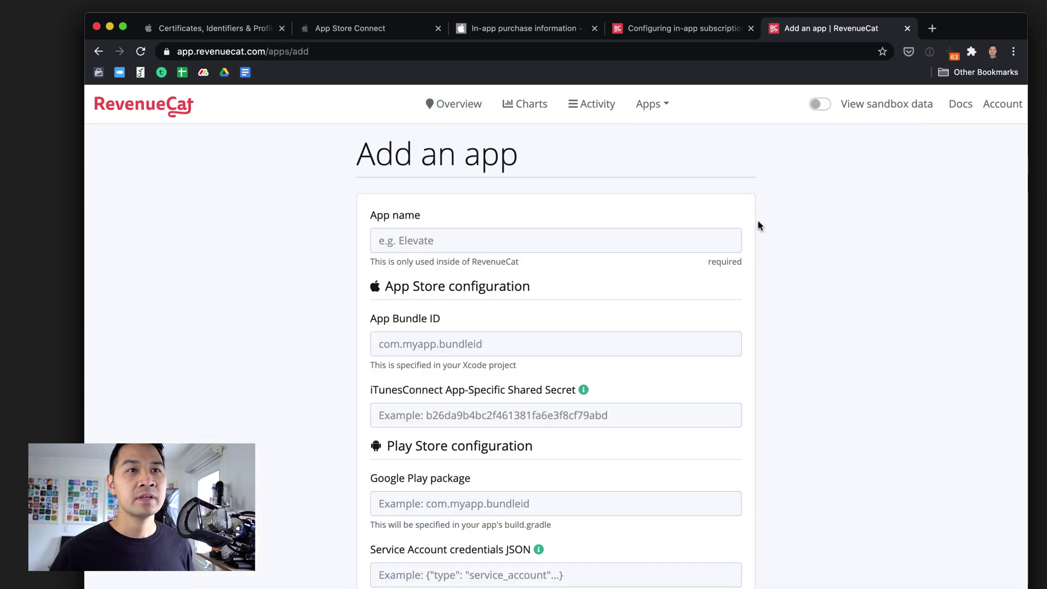
click(614, 242)
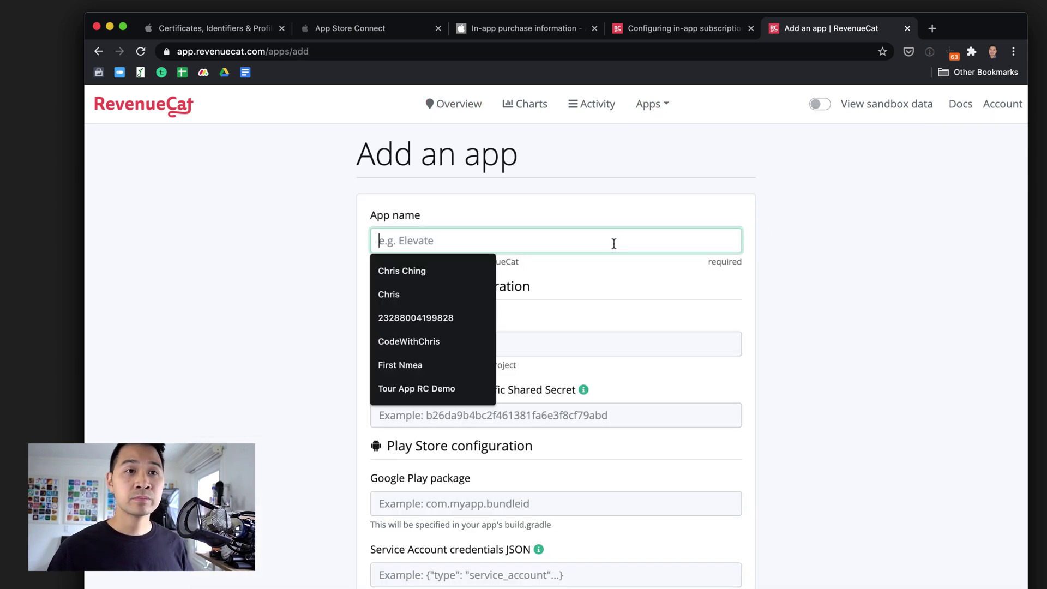
text(Rev Cat)
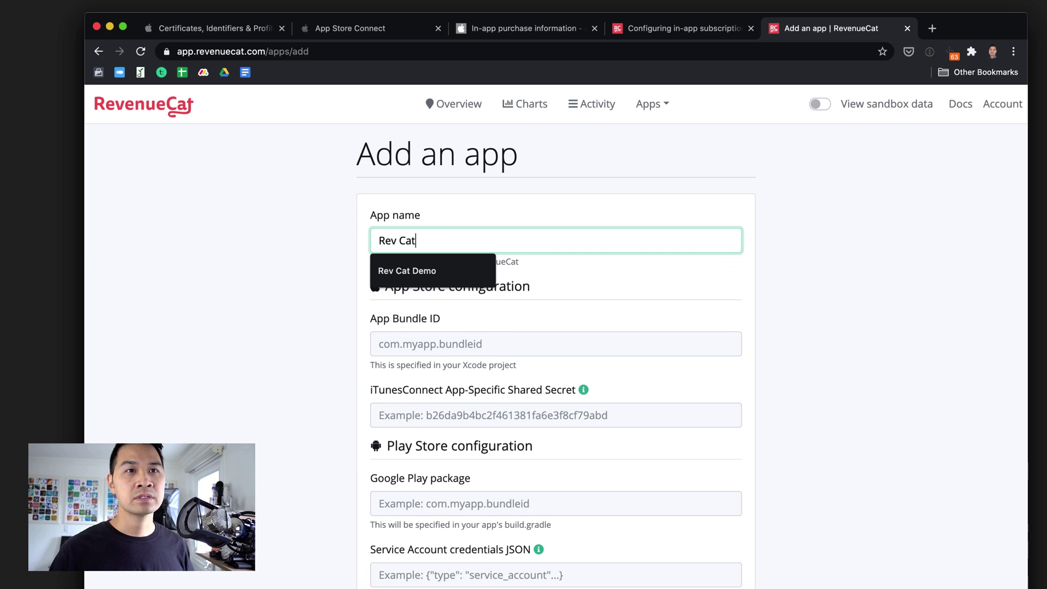
text( Demo)
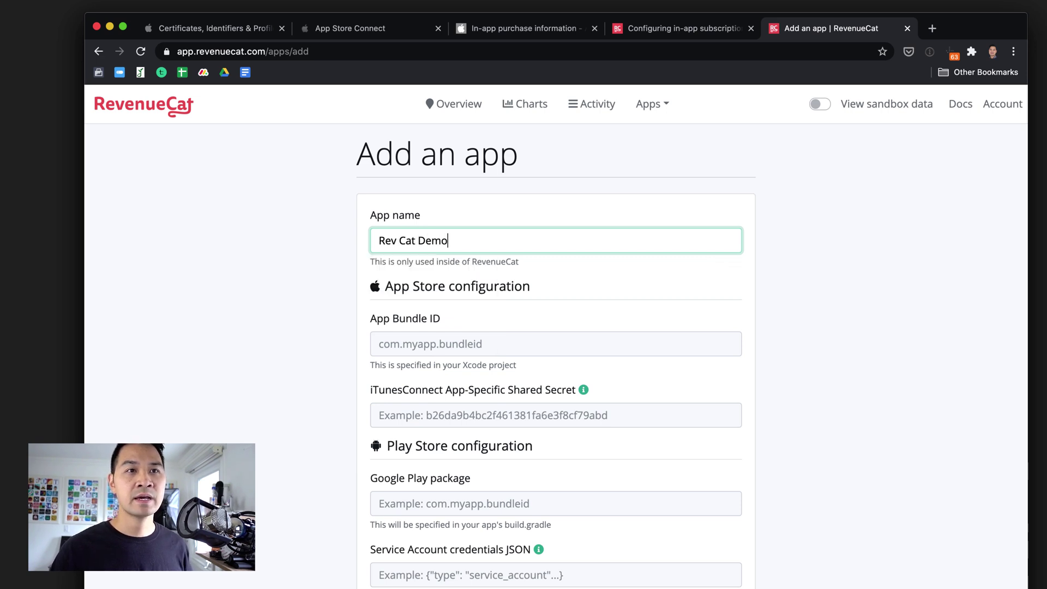
click(662, 103)
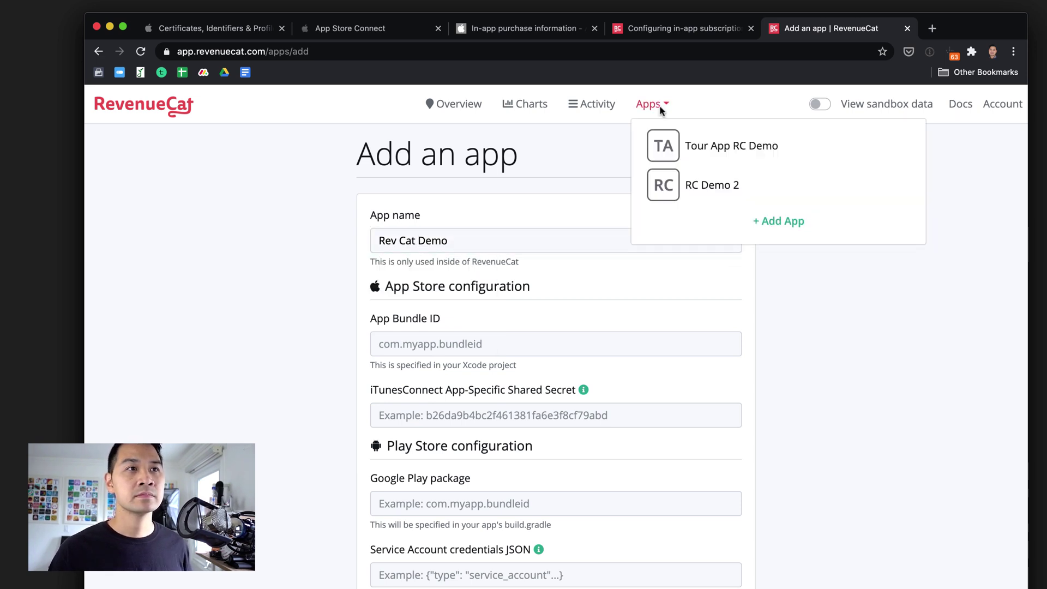
click(479, 241)
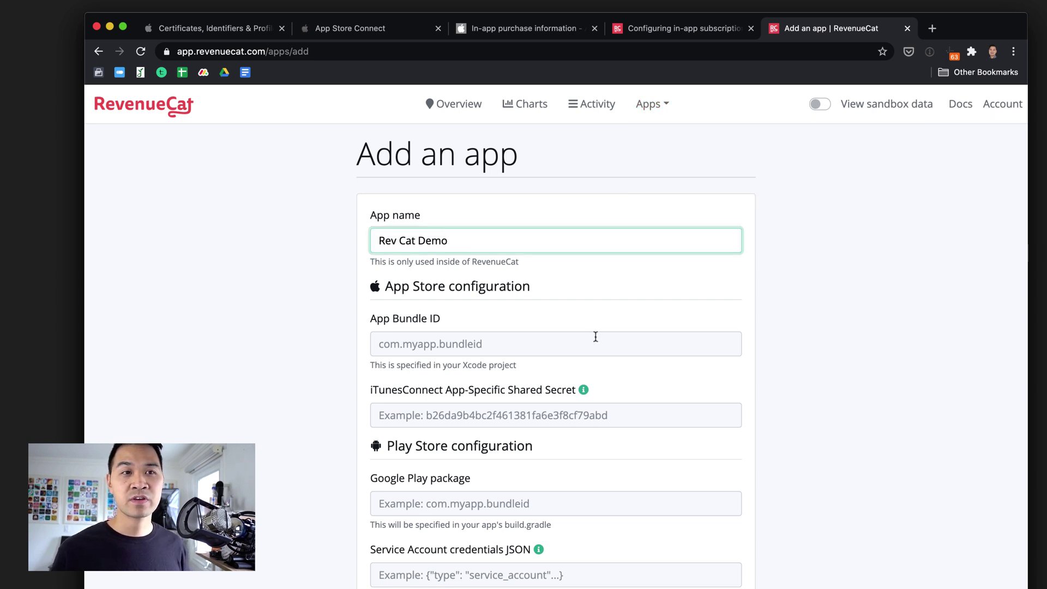
Copy the target's bundle identifier com.codewithchris.revcat-demo from Xcode into the App Bundle ID of the new RevenueCat app
key(super+Tab)
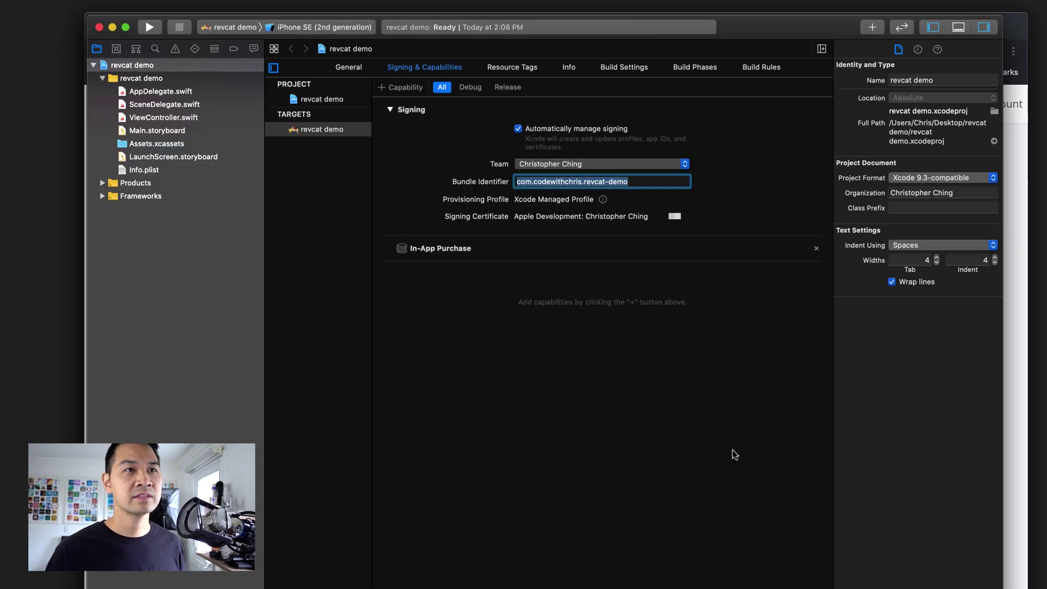
triple_click(643, 182)
key(super+c)
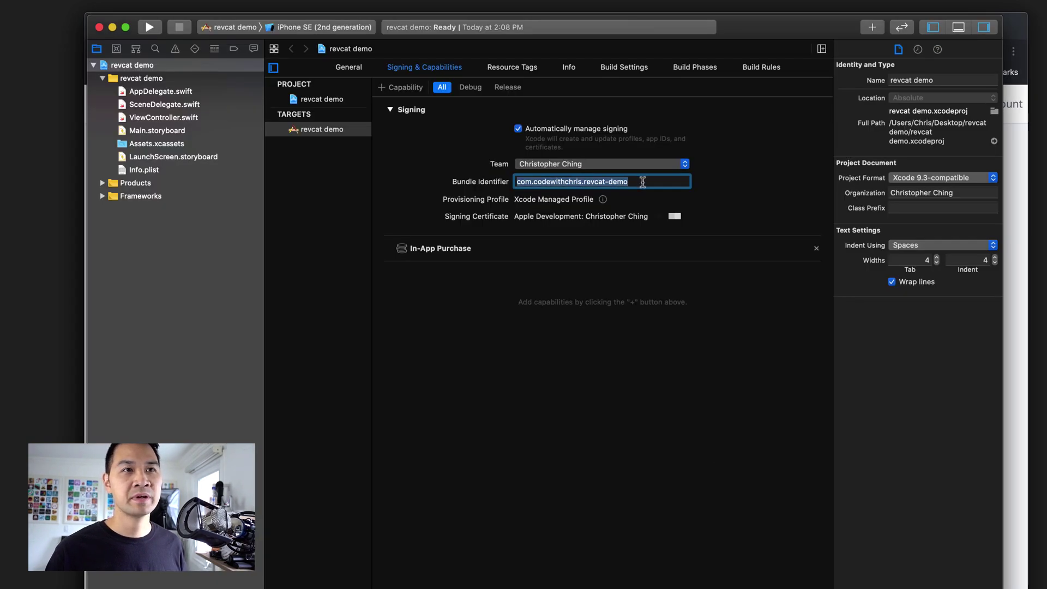
key(super+Tab)
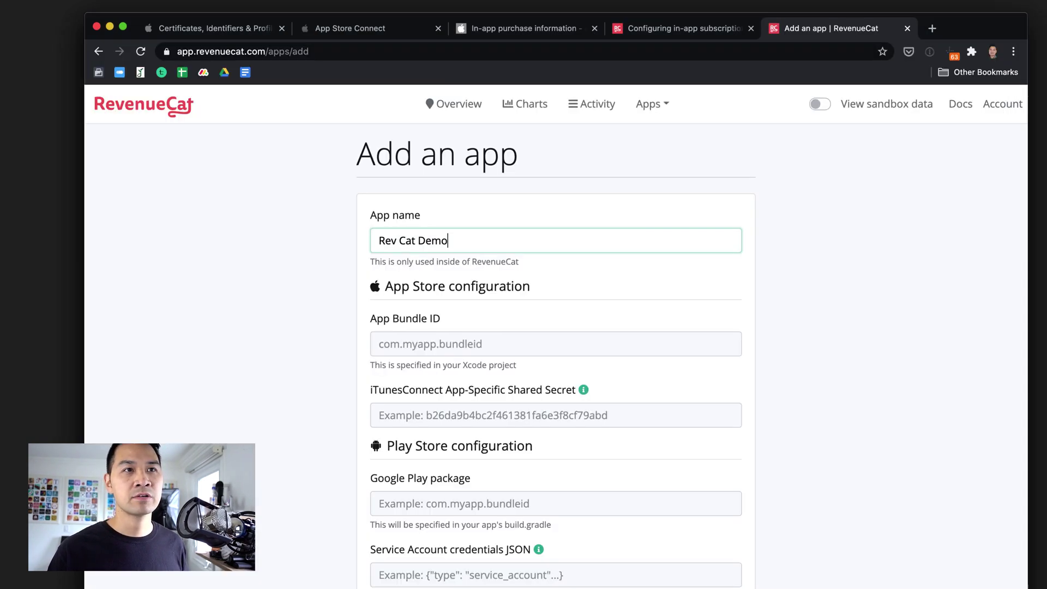
click(445, 338)
key(super+v)
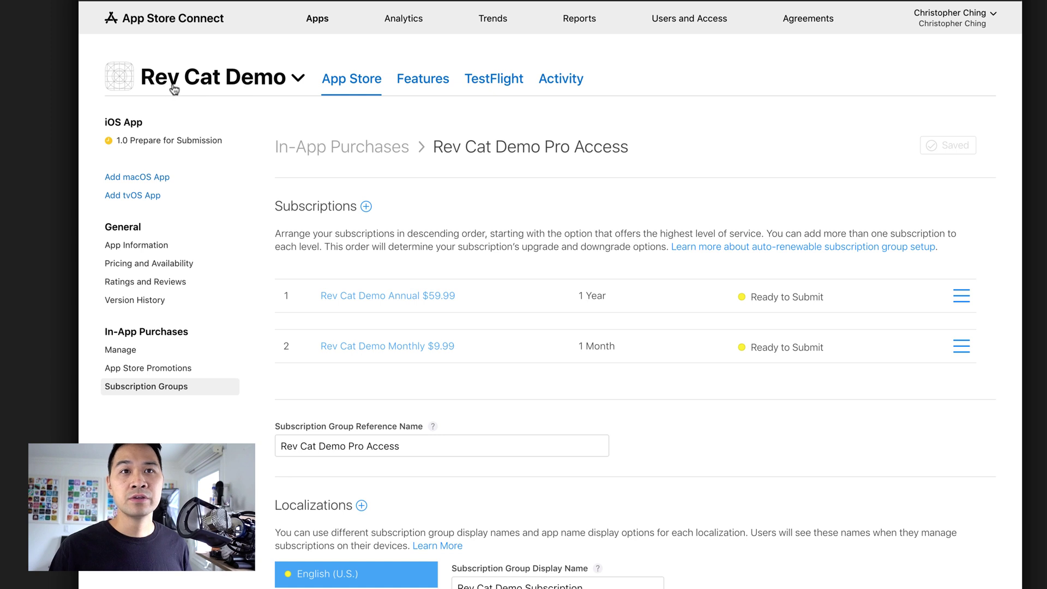
In App Store Connect, generate an app-specific shared secret for the Rev Cat Demo app's in-app purchases and copy it
click(138, 352)
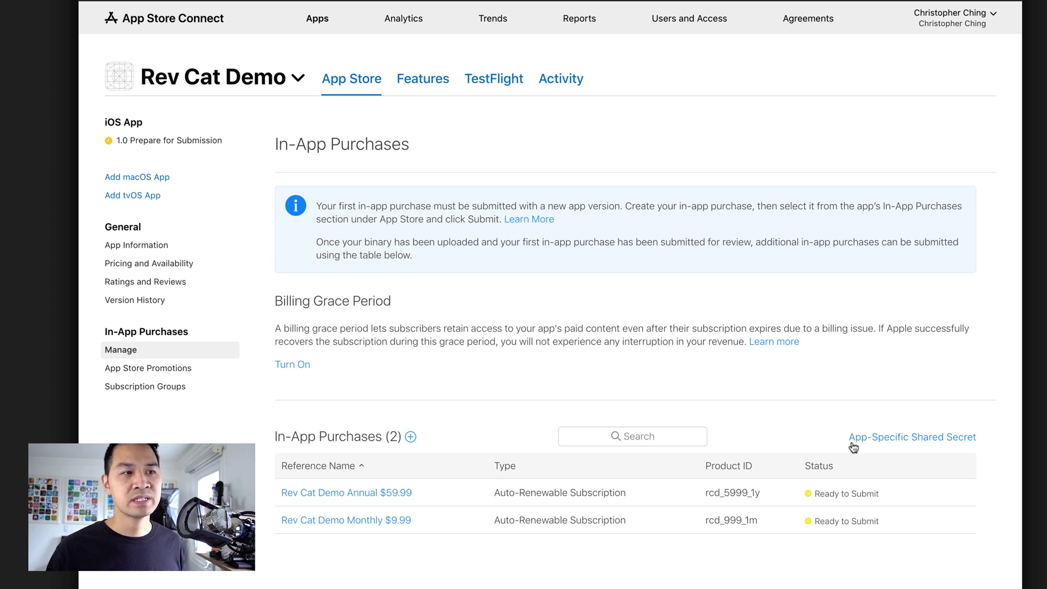
click(933, 439)
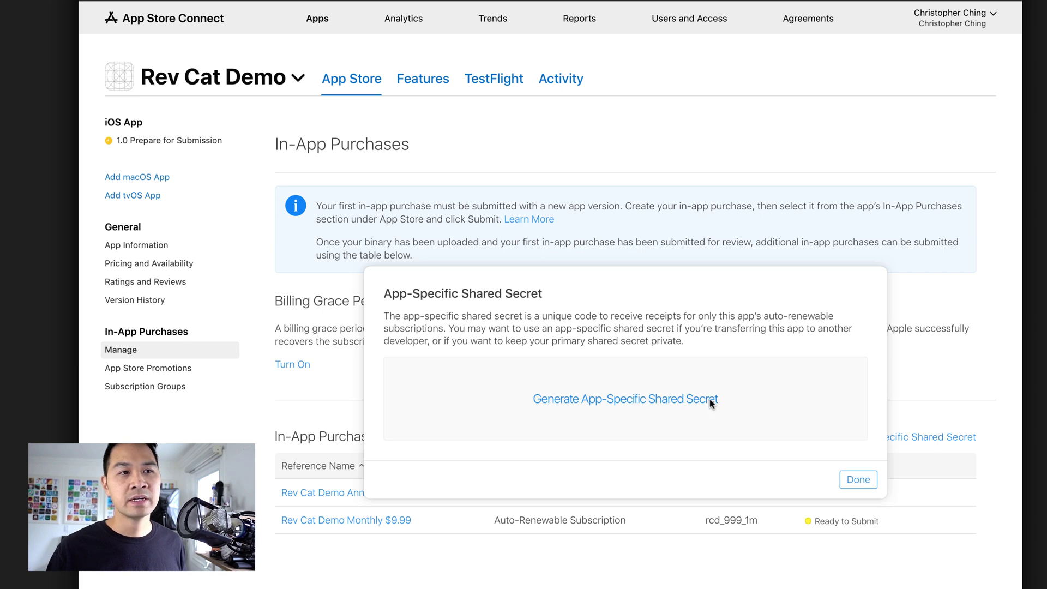
click(712, 403)
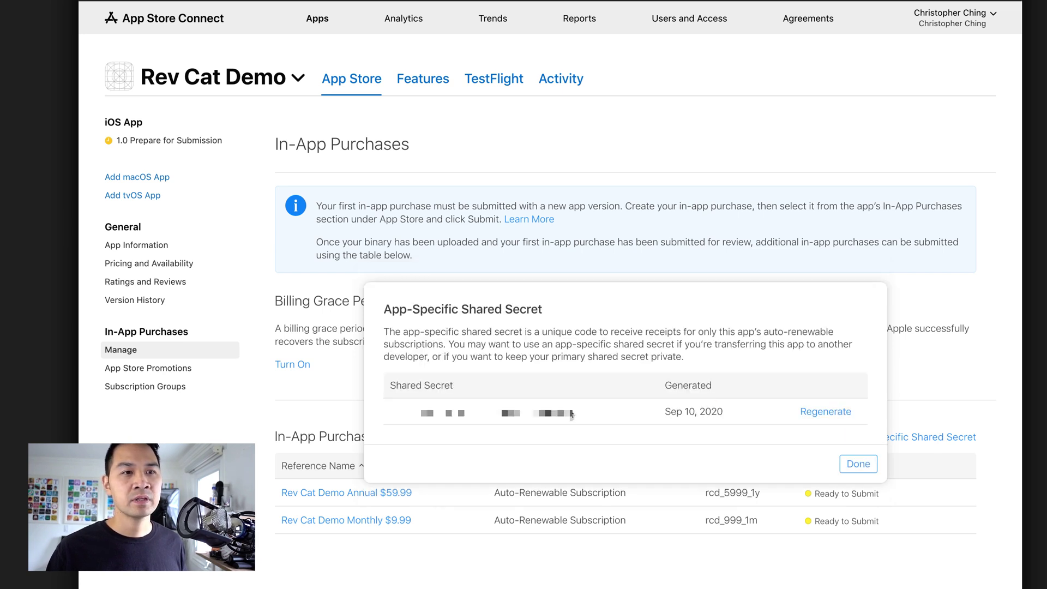
drag(572, 415, 390, 413)
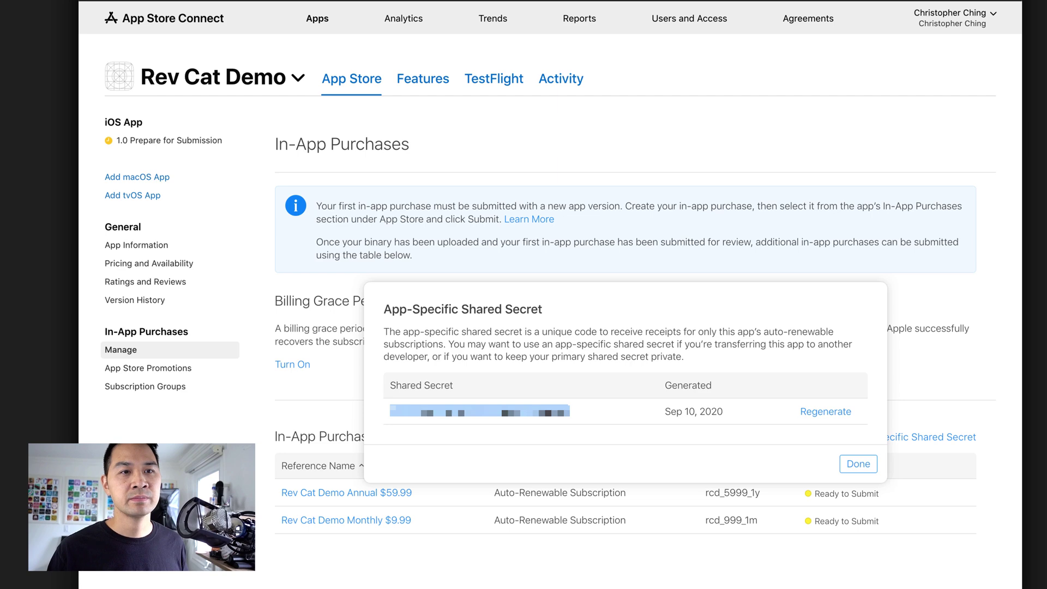
click(862, 467)
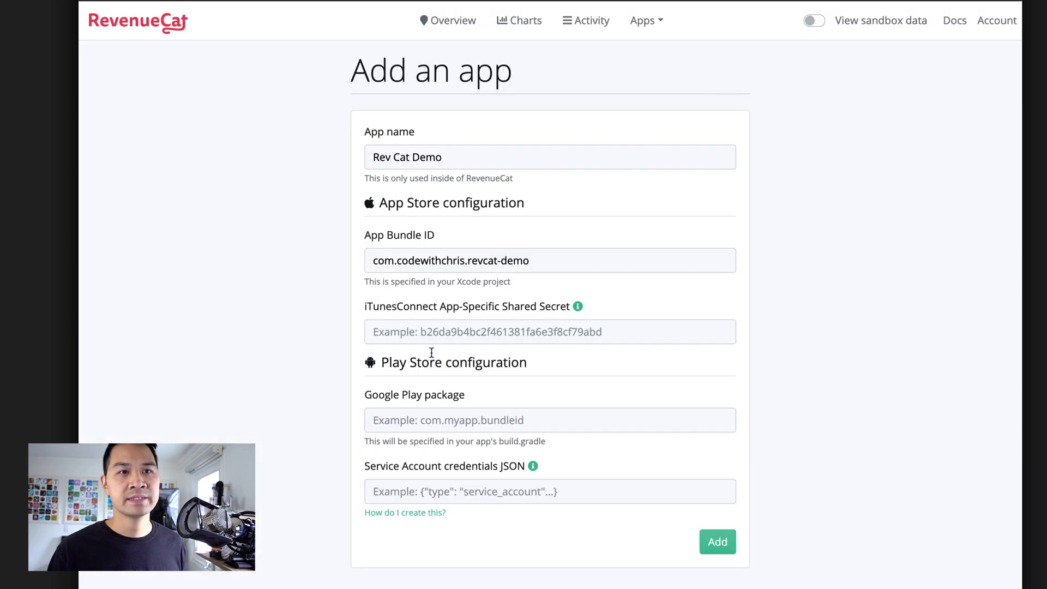
Paste the iTunesConnect app-specific shared secret into the RevenueCat app form and add the app
click(432, 332)
key(super+v)
click(805, 291)
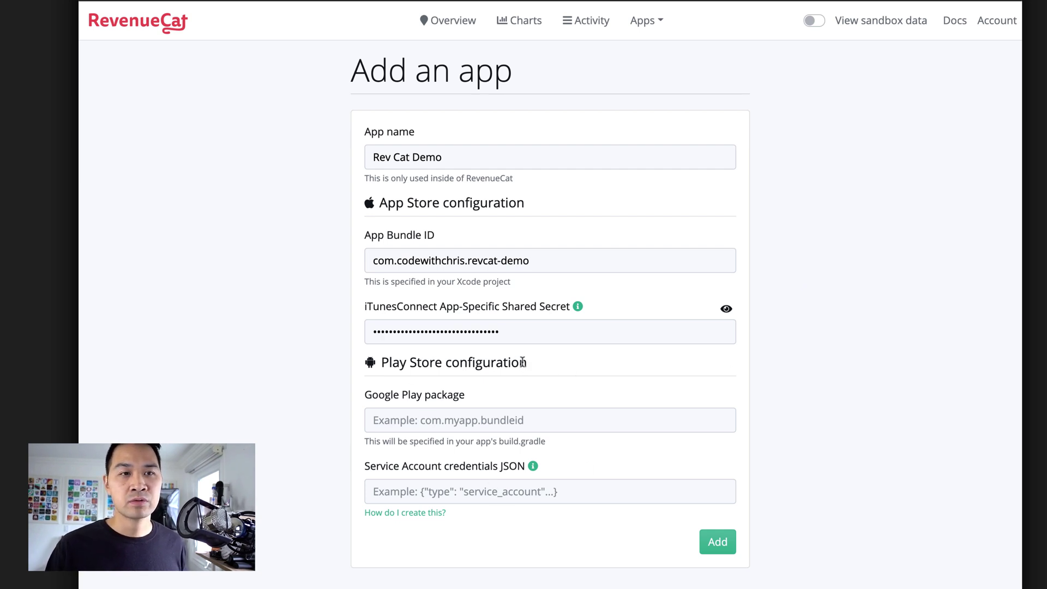
click(720, 542)
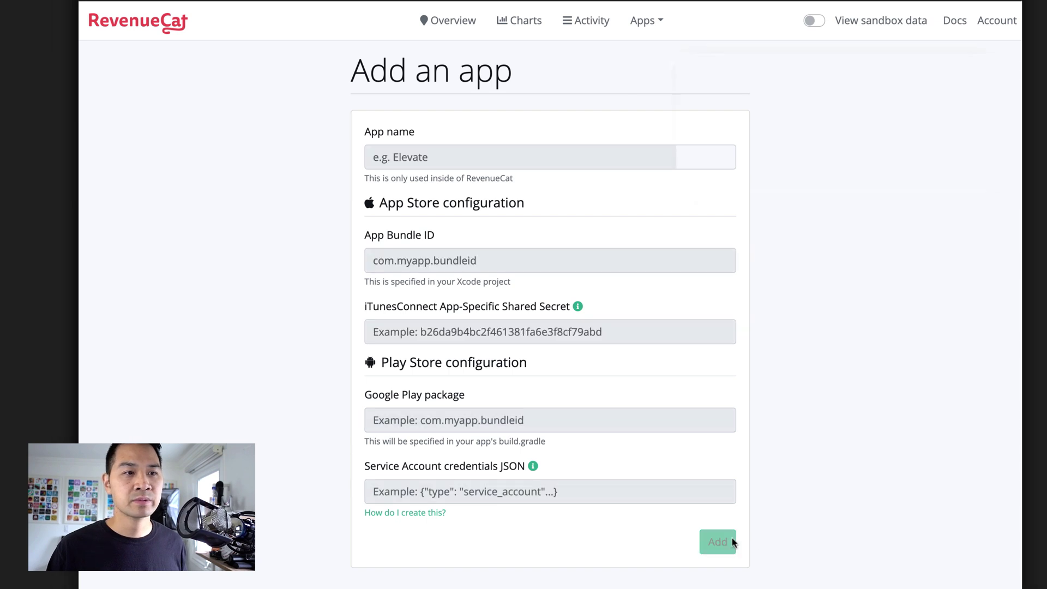
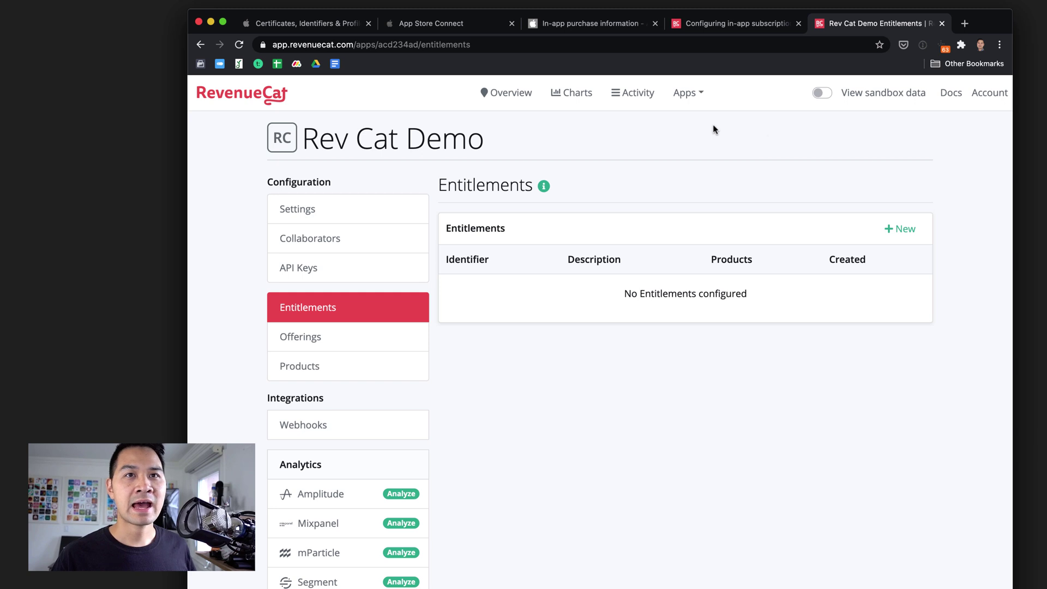
Open the RevenueCat app's Products page, then copy the annual subscription's product ID rcd_5999_1y from App Store Connect
click(327, 375)
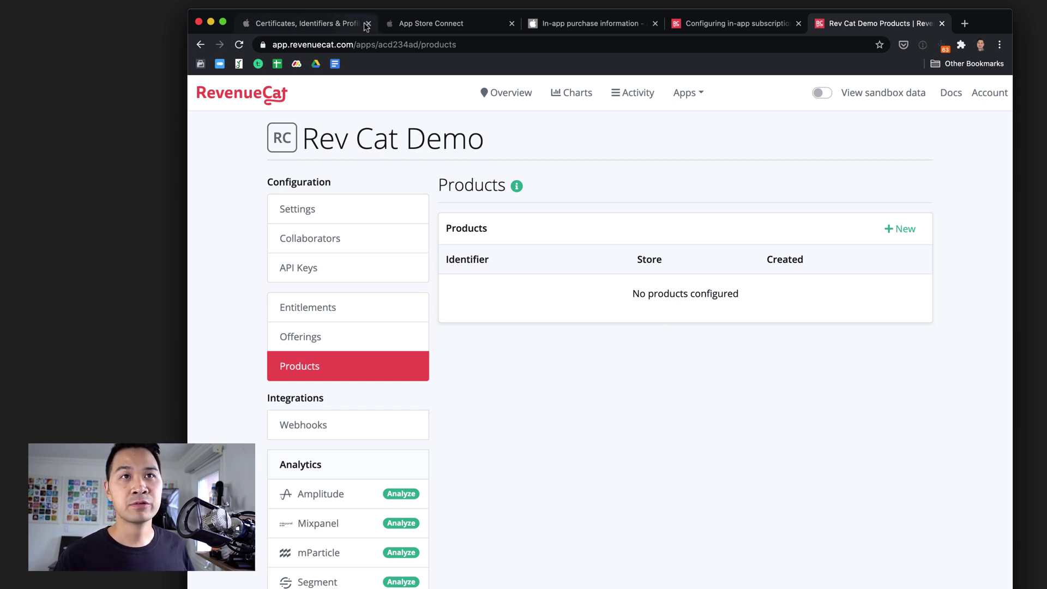
click(452, 23)
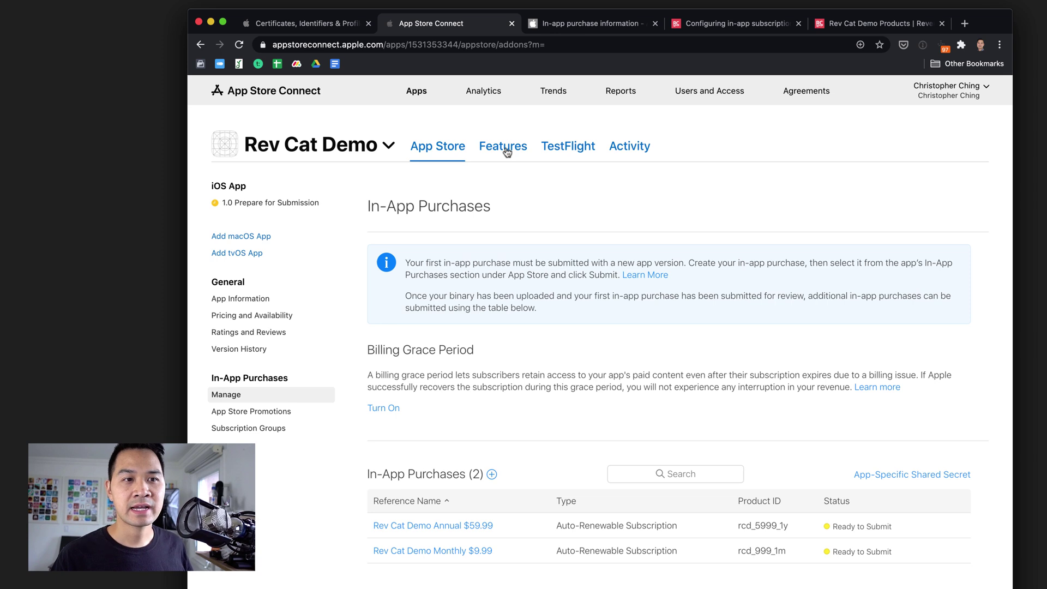
scroll(538, 173, down, 3)
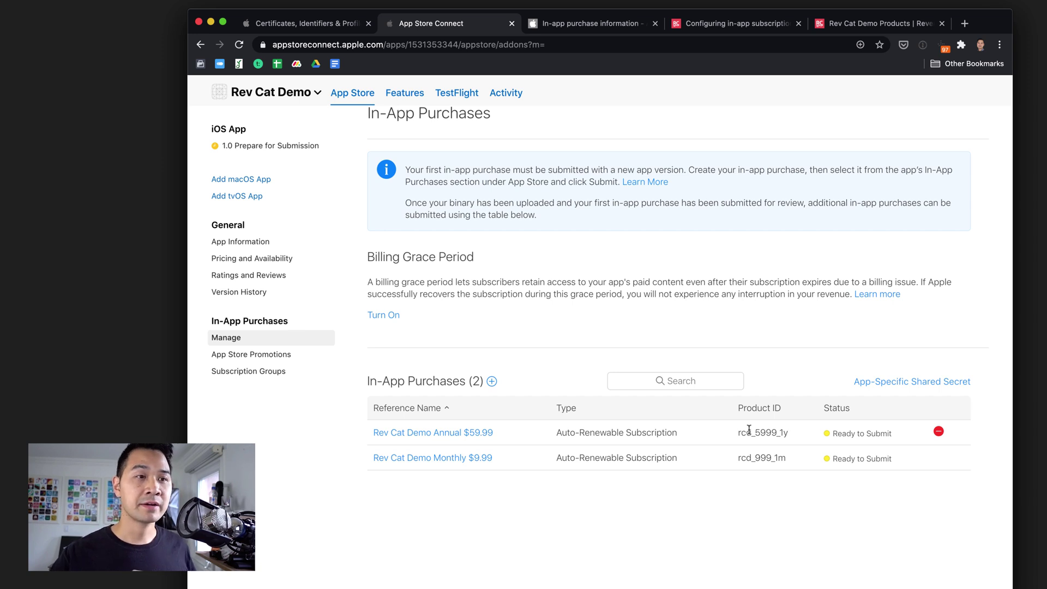
drag(738, 435, 790, 435)
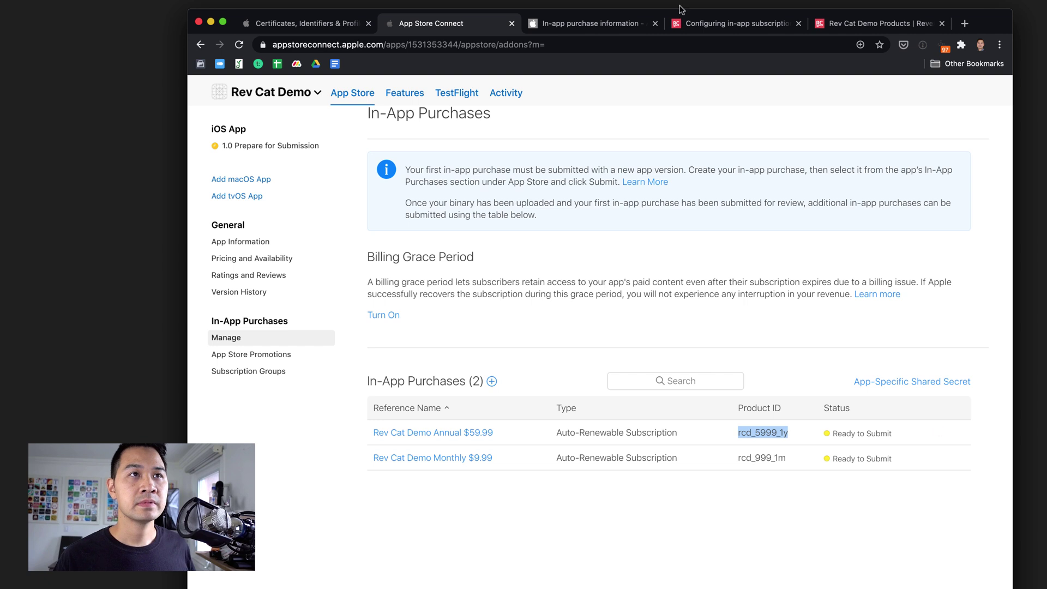
Add a product in RevenueCat with identifier rcd_5999_1y and App Store as its store
click(833, 25)
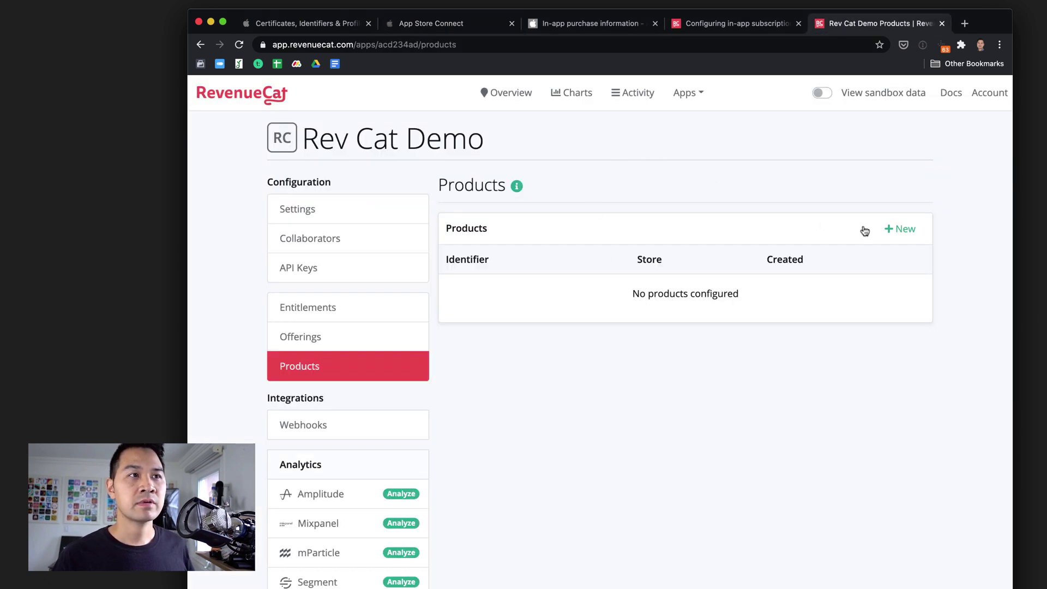
click(903, 230)
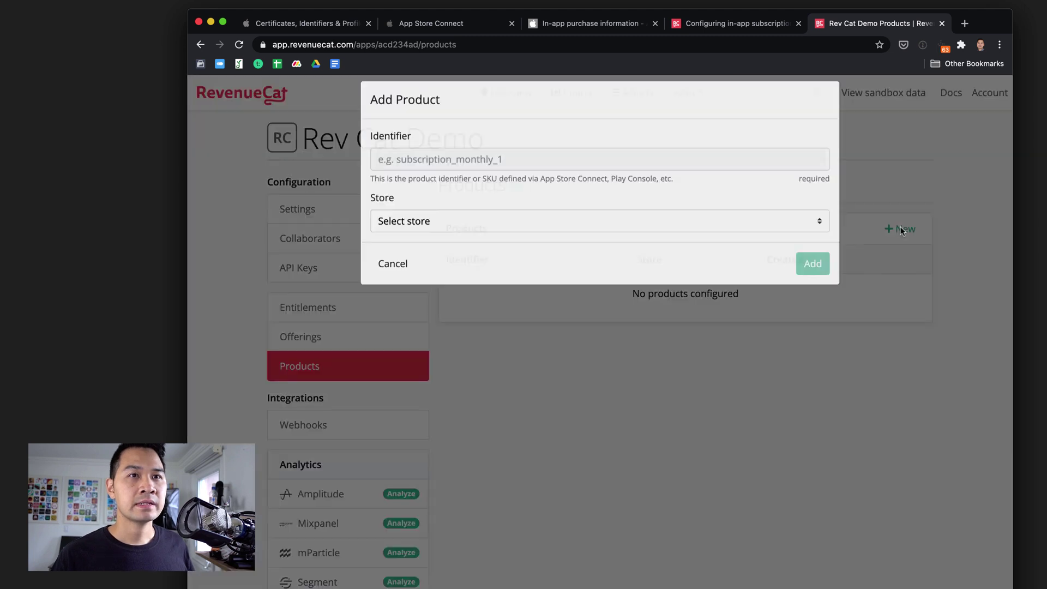
click(546, 173)
text(rcd_5999_1y)
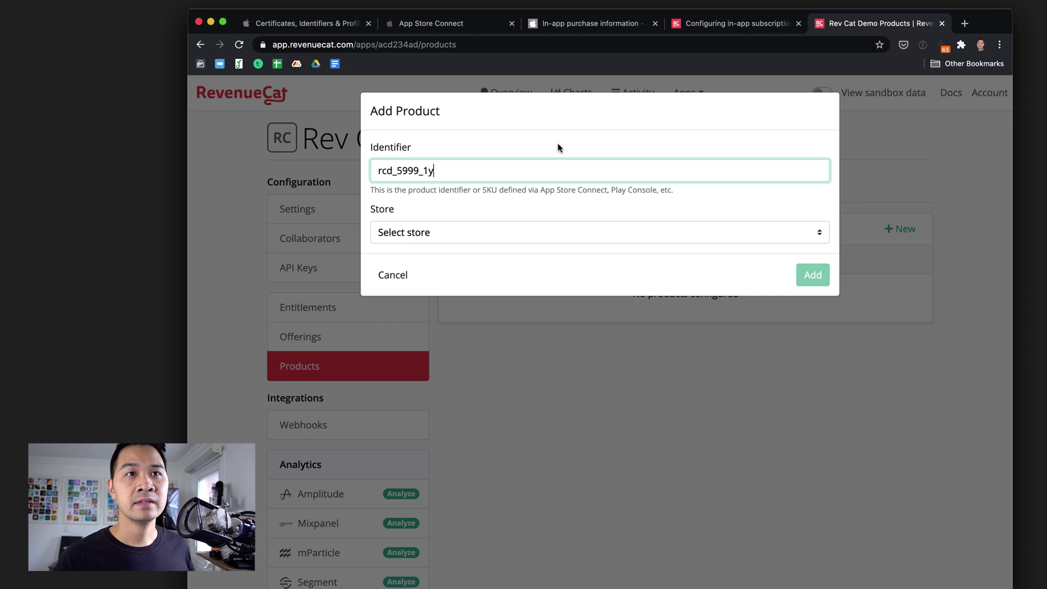
click(558, 146)
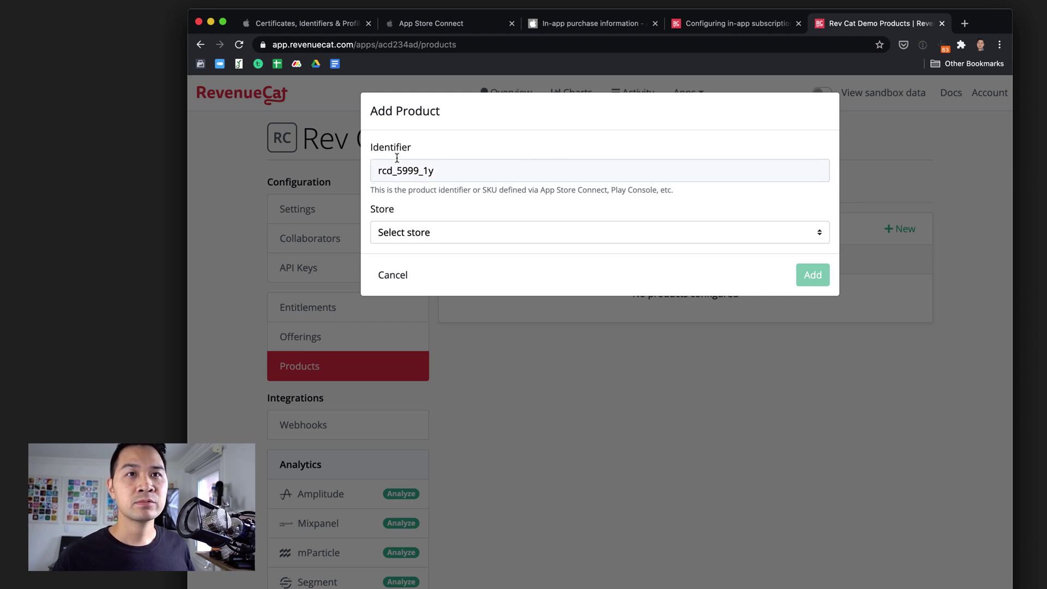
click(452, 231)
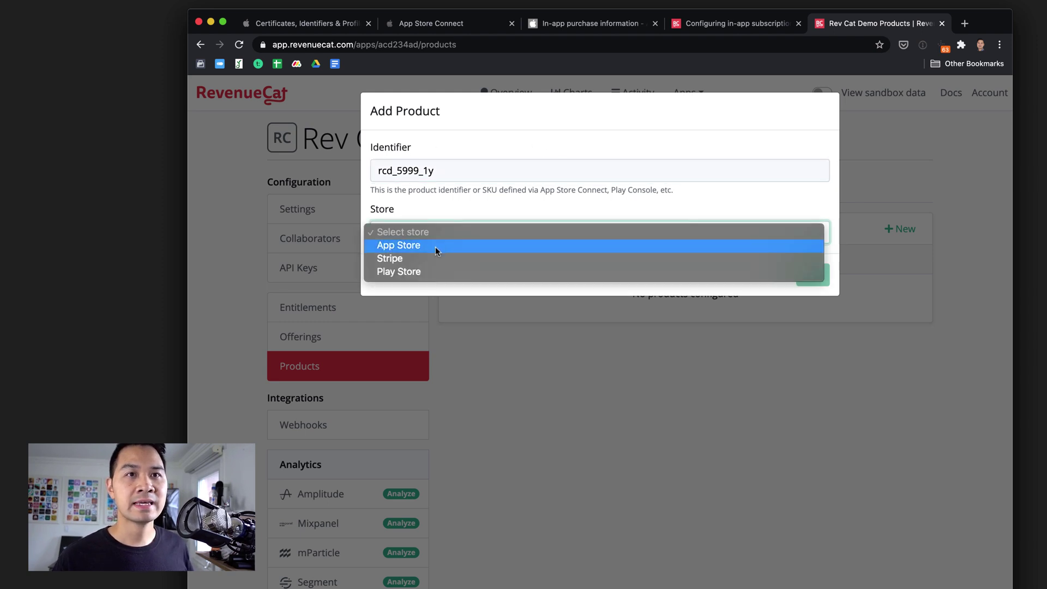
click(435, 245)
click(804, 289)
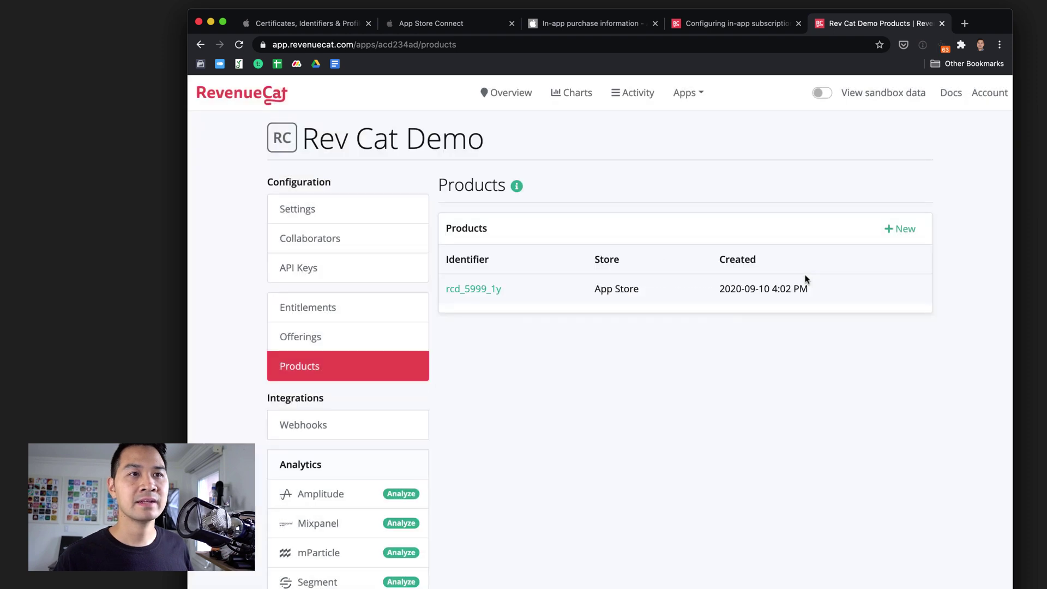
Copy the monthly subscription's product ID rcd_999_1m from the in-app purchases list in App Store Connect
click(439, 25)
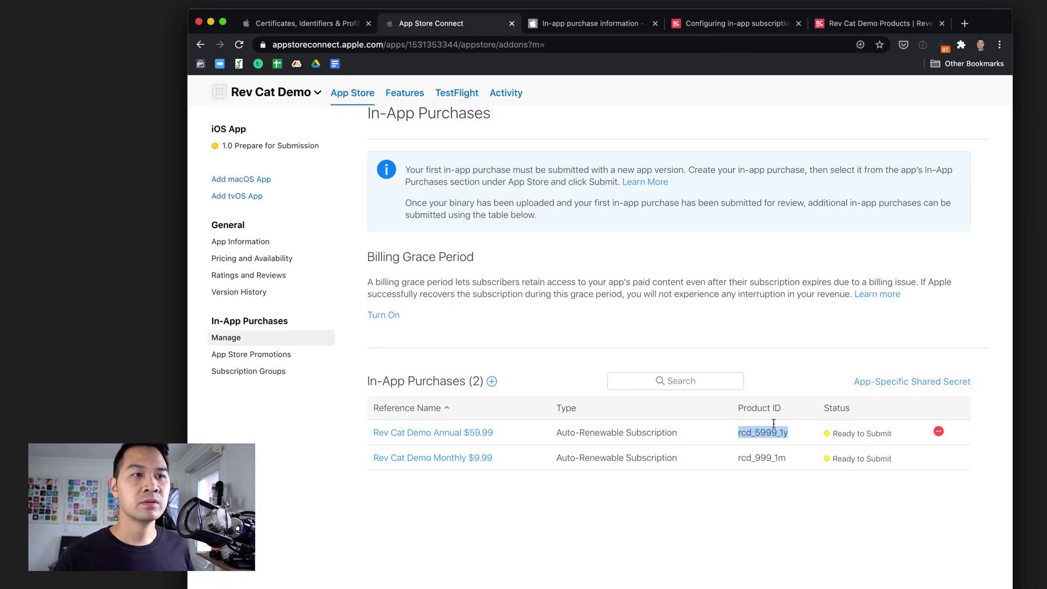
drag(786, 458, 738, 461)
key(super+c)
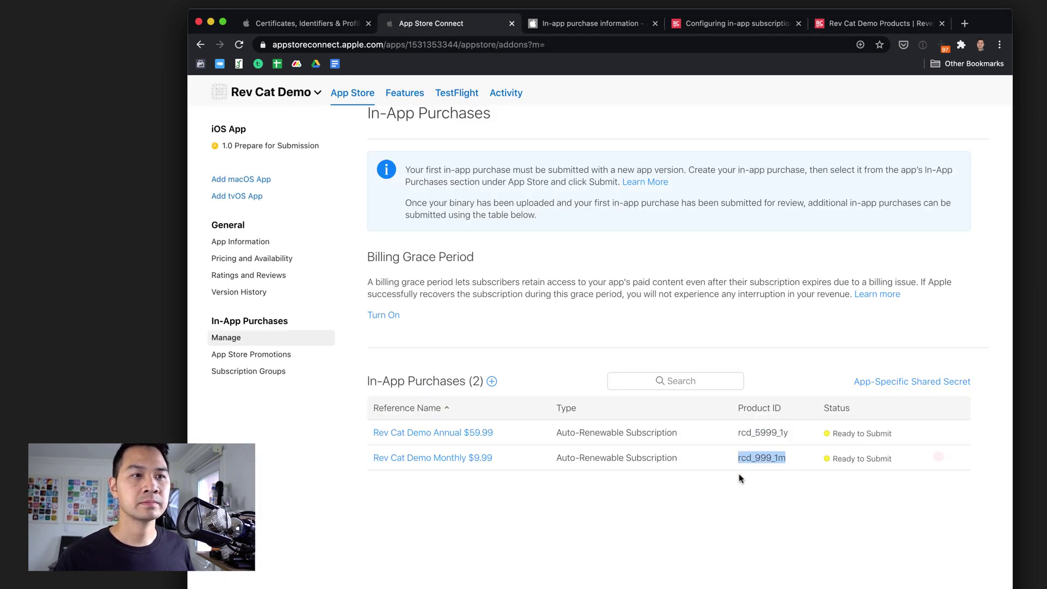
Add a second product in RevenueCat with identifier rcd_999_1m and App Store as its store
click(861, 27)
click(899, 231)
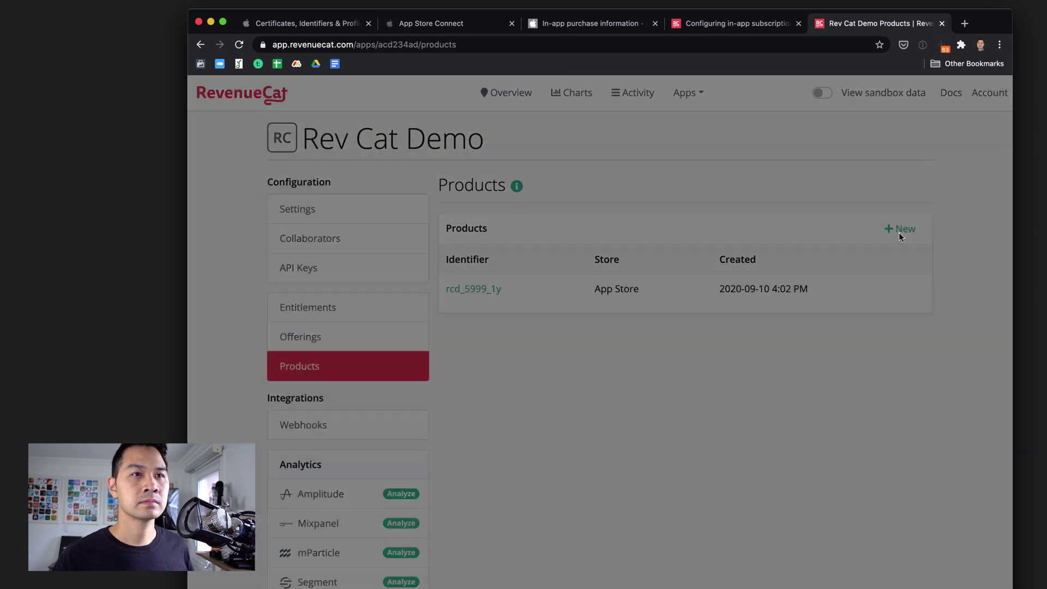
click(483, 171)
key(super+v)
click(575, 231)
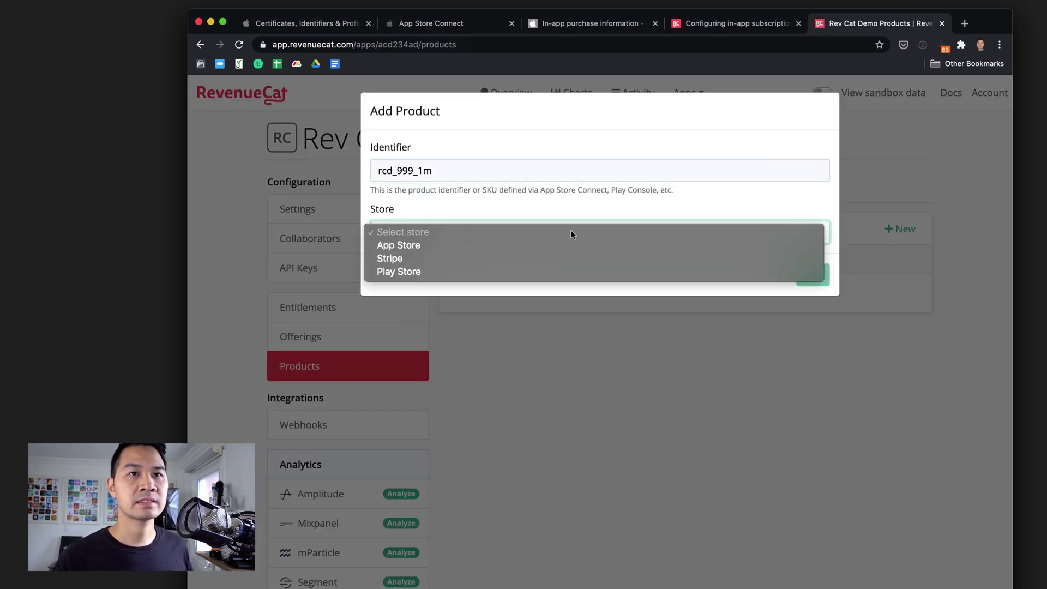
click(654, 251)
key(Return)
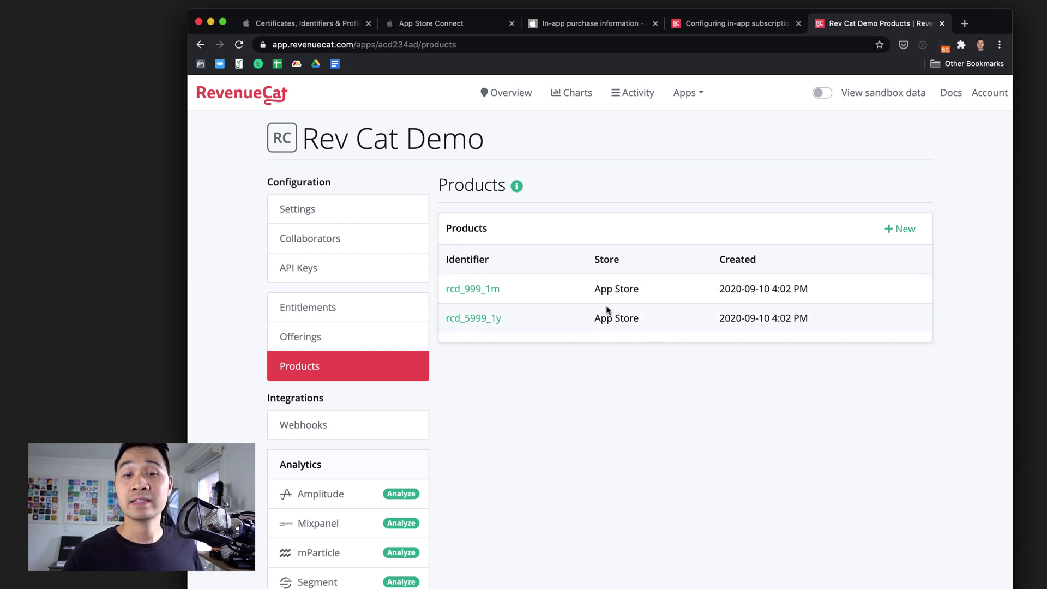
Add a new offering with identifier proaccessallproducts and description "Pro access to all features"
click(362, 338)
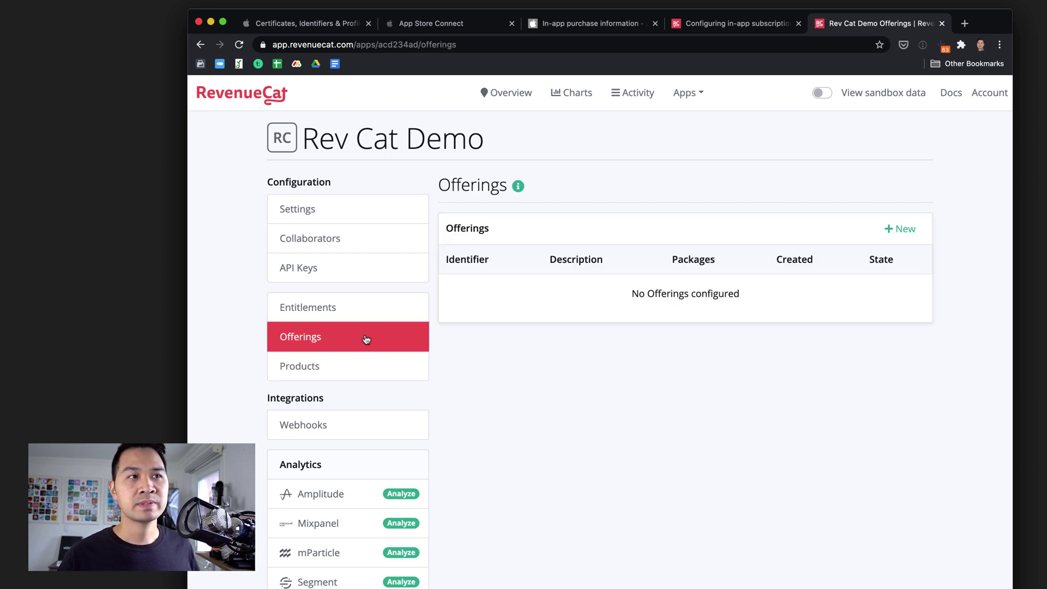
click(899, 228)
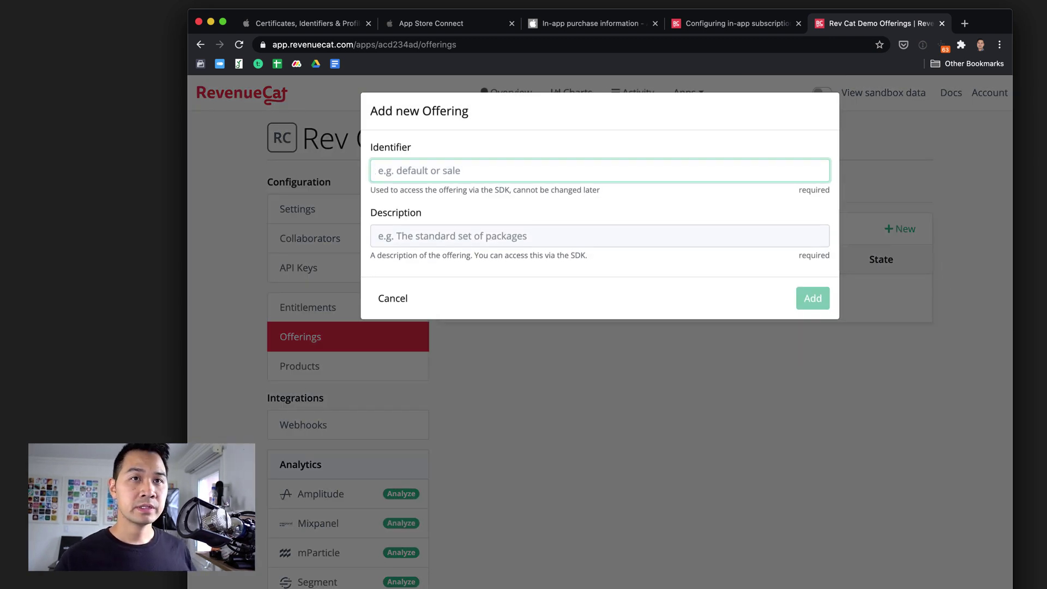
text(proc)
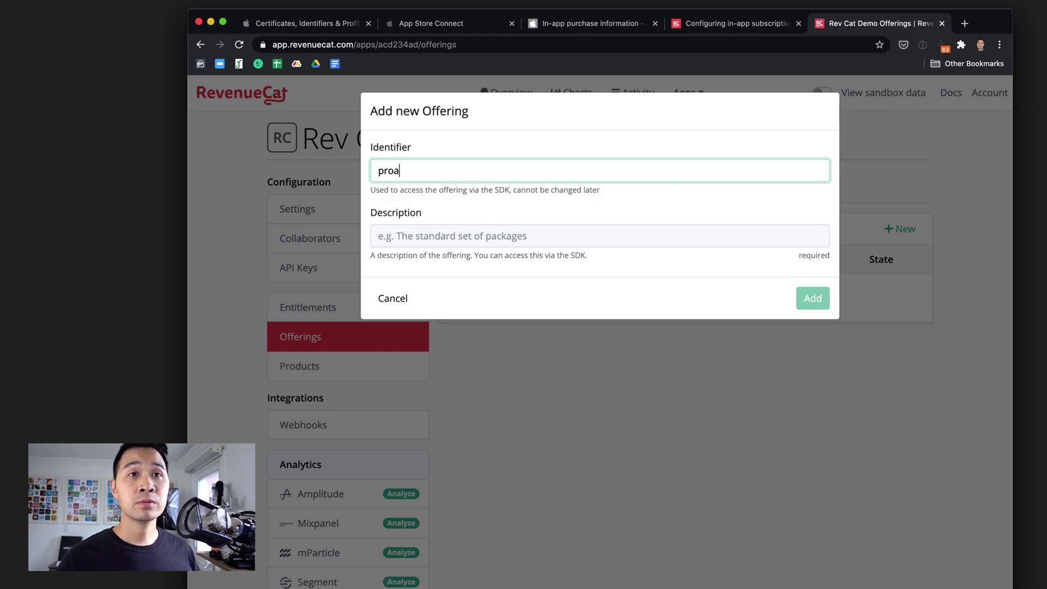
text(ccessallproducts)
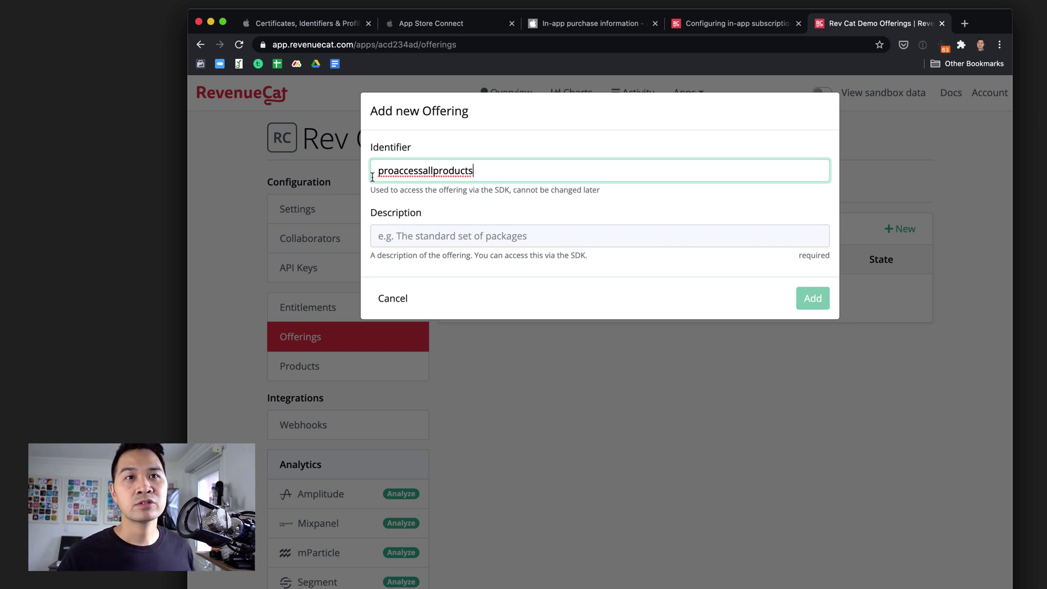
click(450, 235)
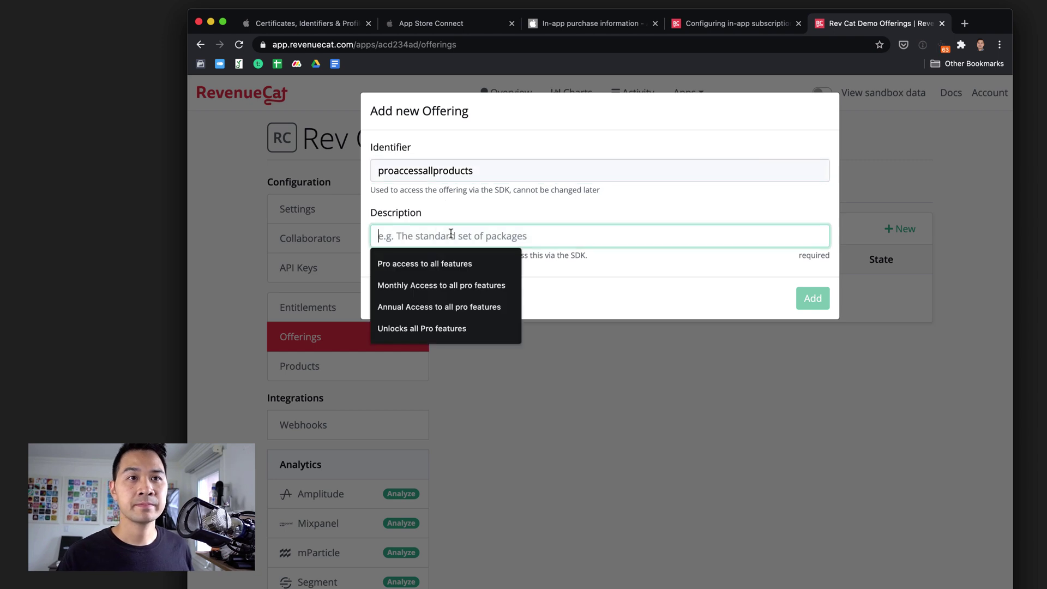
key(Down)
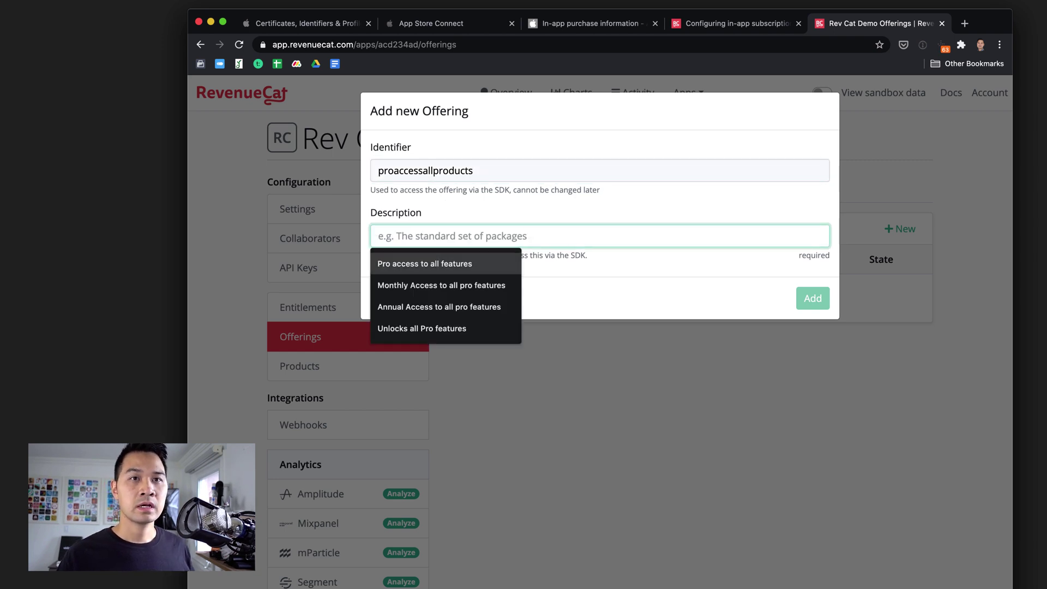
key(Return)
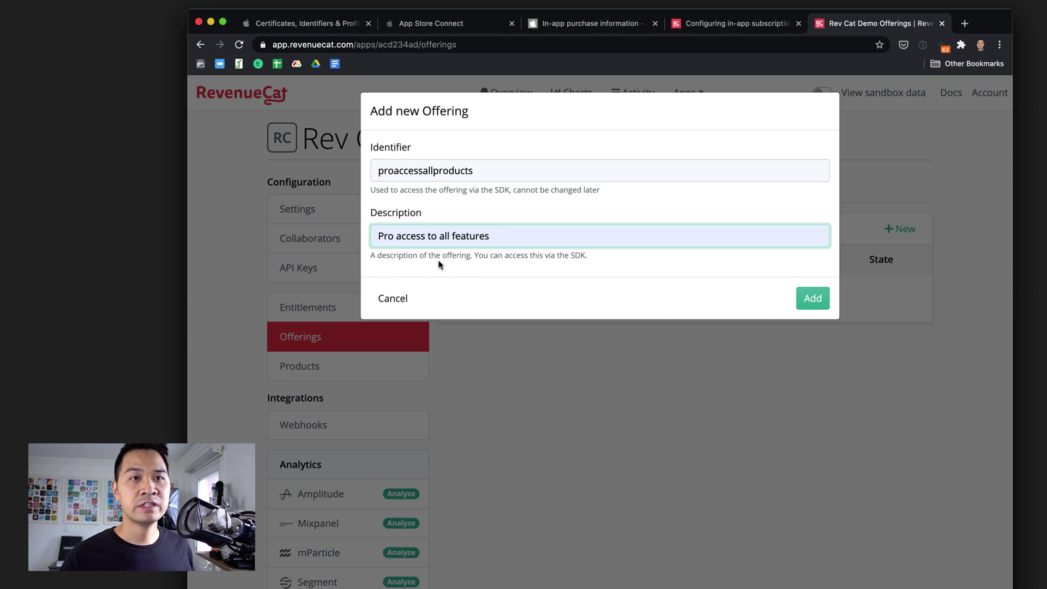
click(812, 298)
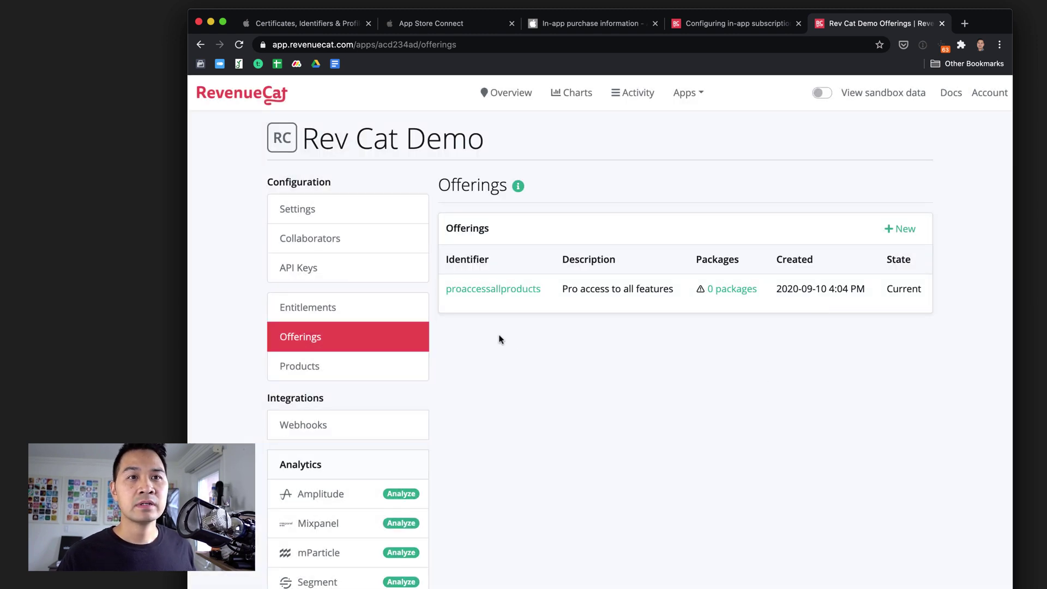
Add an Annual package to the proaccessallproducts offering with the description "Annual Access to all pro features"
click(733, 293)
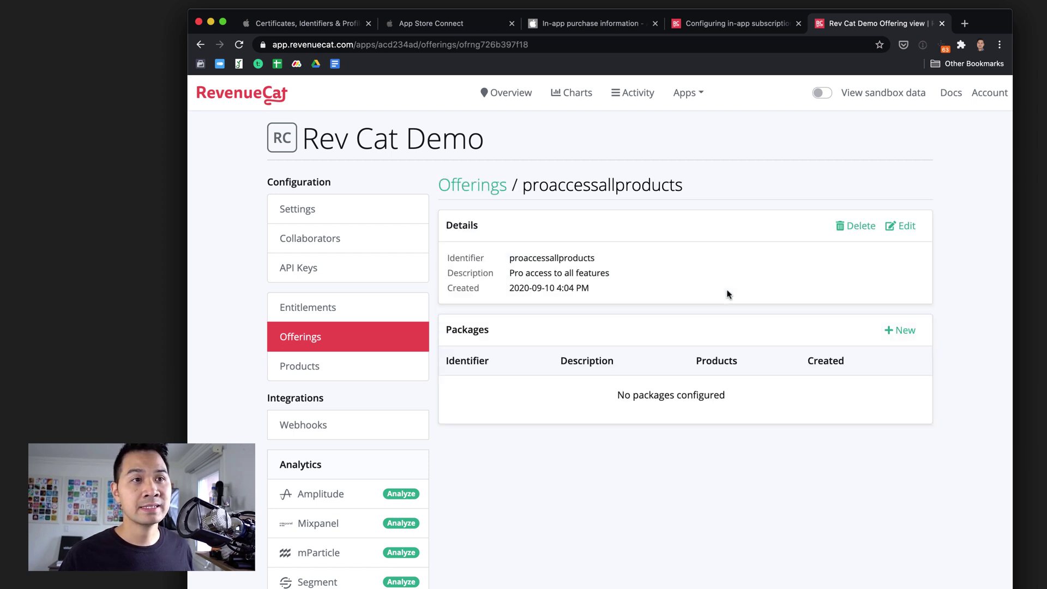
click(905, 334)
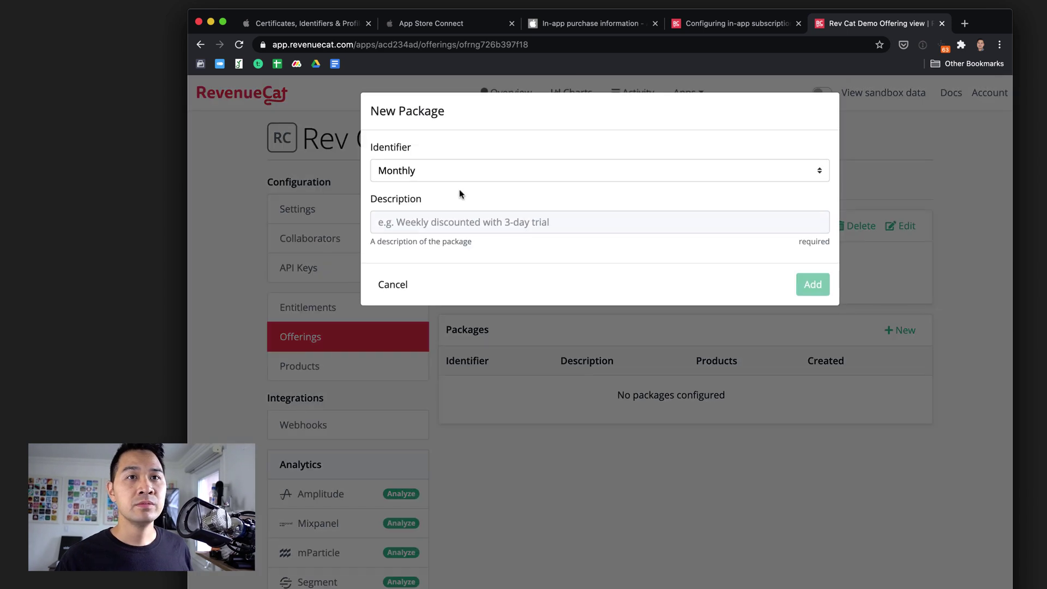
click(453, 173)
click(412, 185)
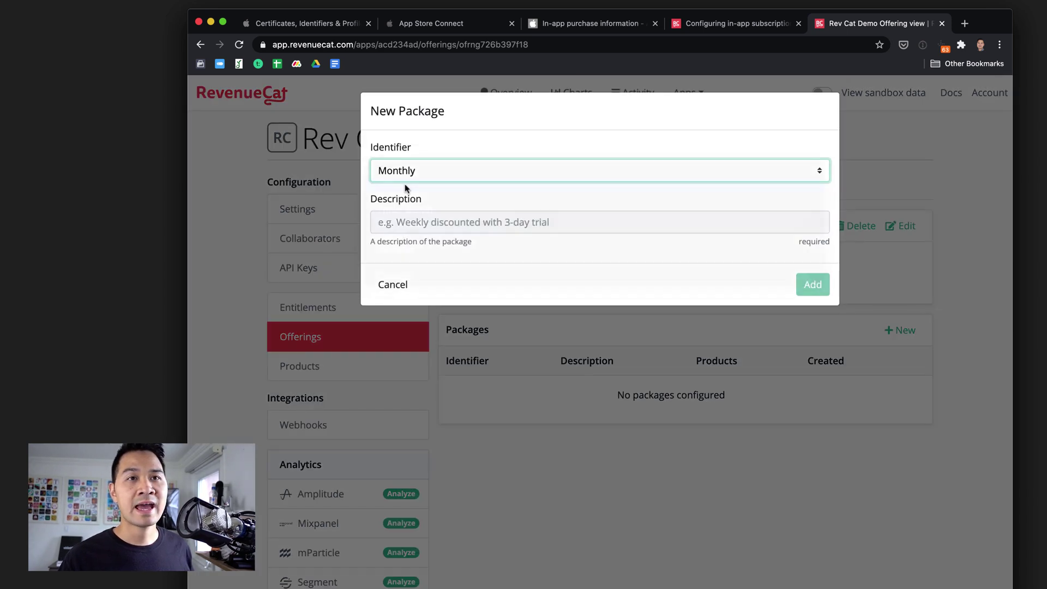
click(483, 224)
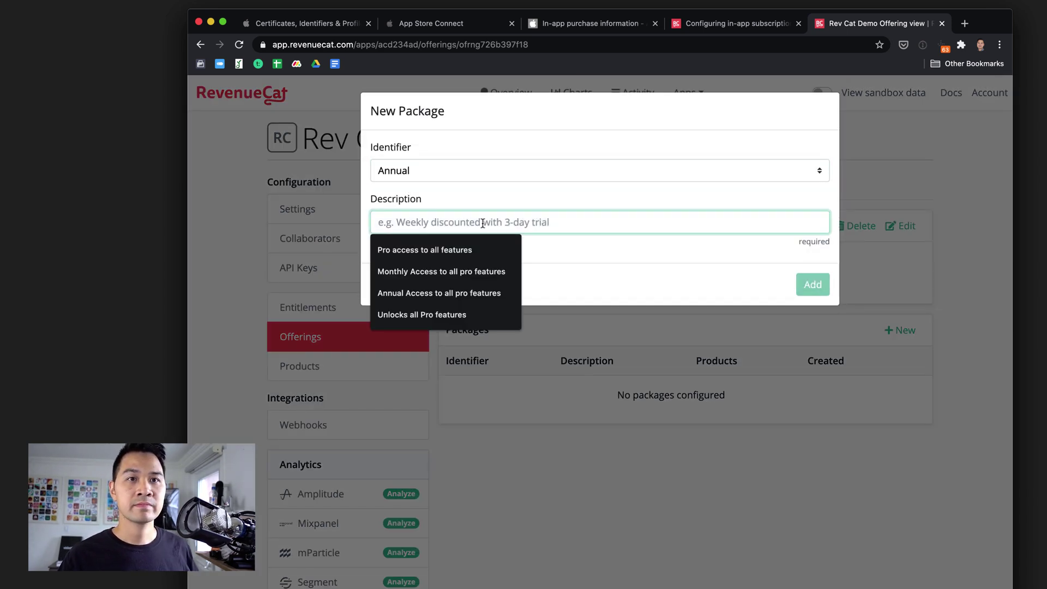
click(439, 293)
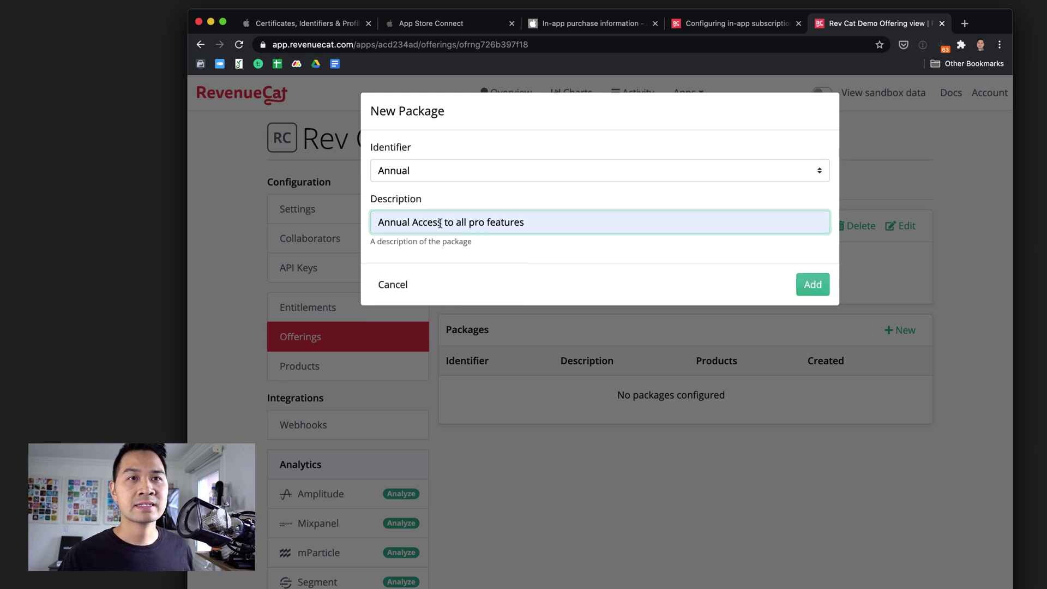
click(811, 283)
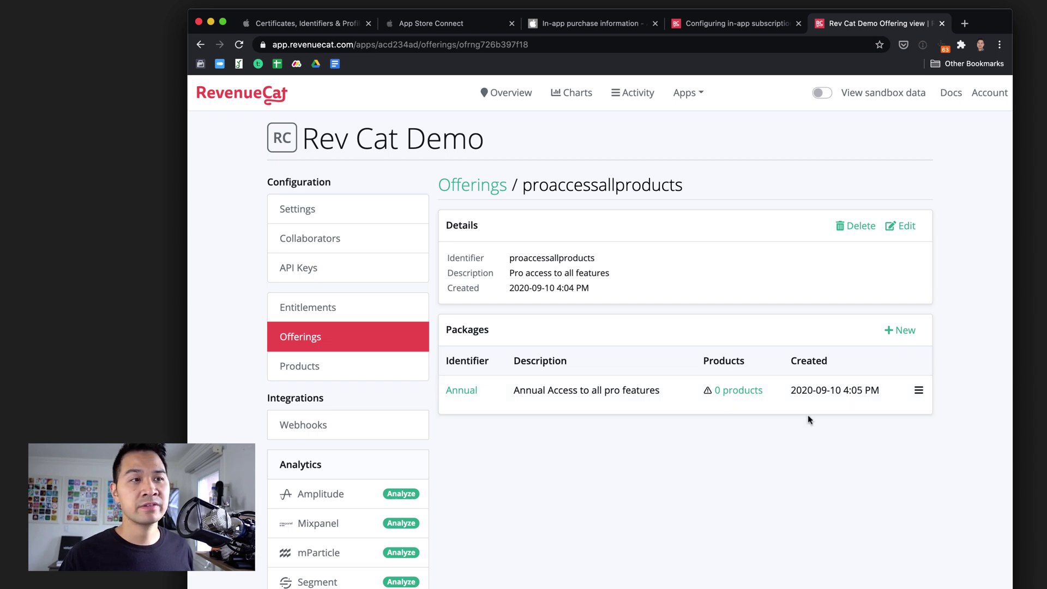
Add a Monthly package to the same offering with the description "Monthly Access to all pro features"
click(902, 330)
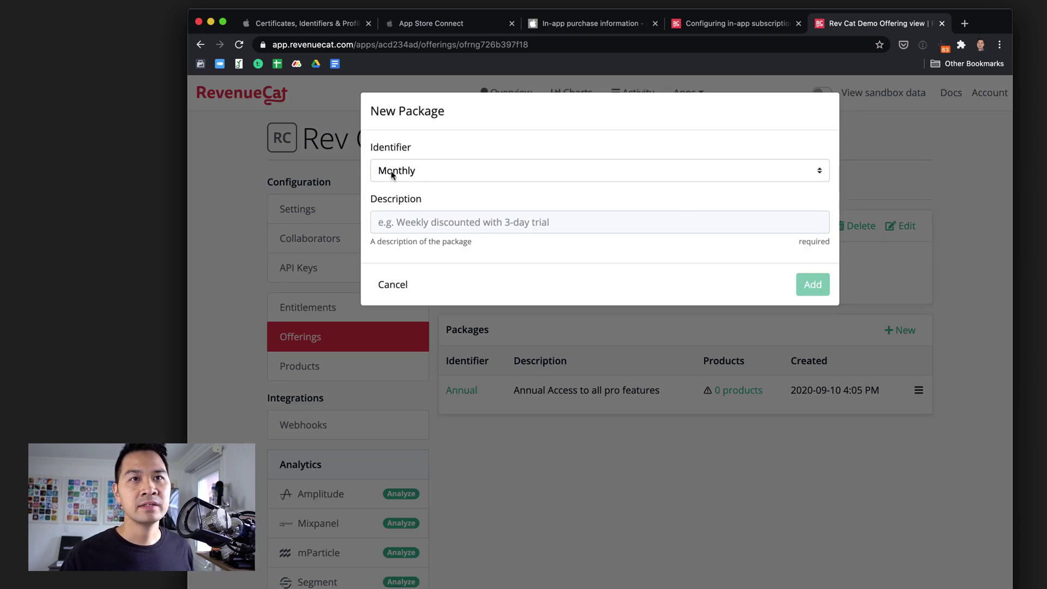
click(427, 220)
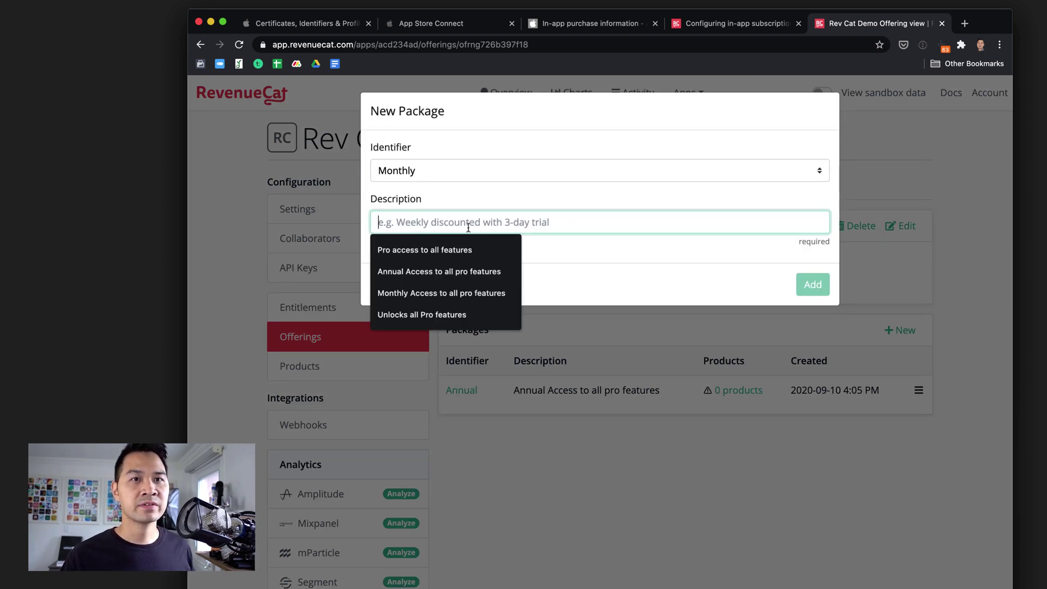
click(470, 293)
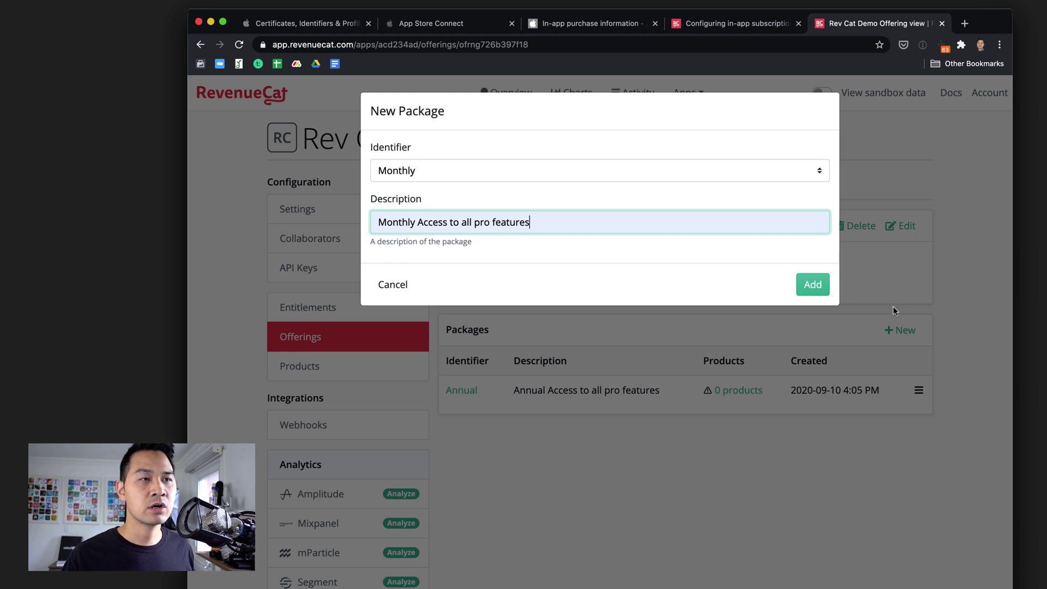
click(813, 284)
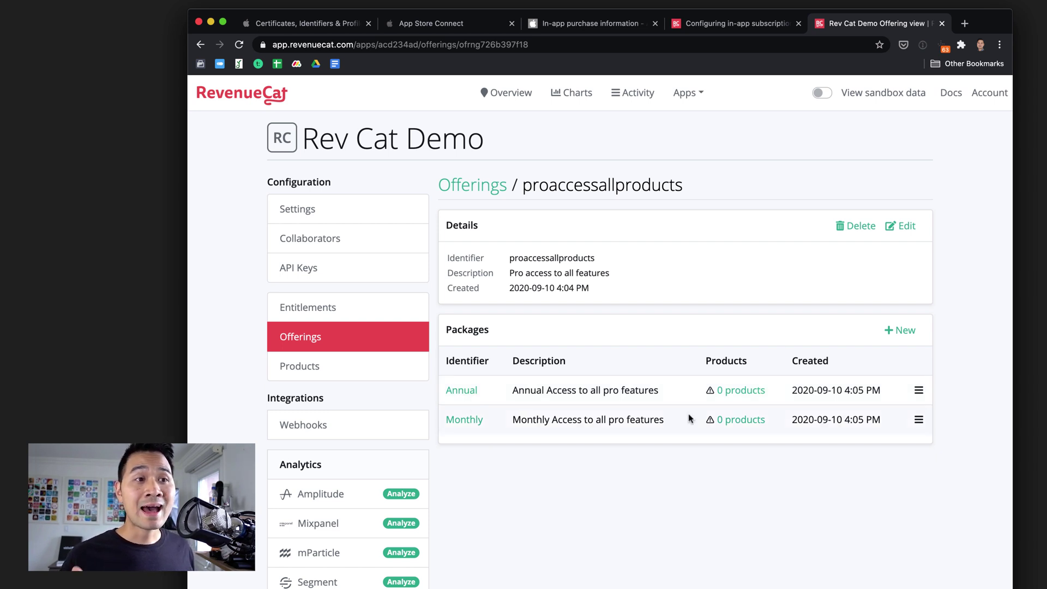
Attach rcd_5999_1y as the App Store product of the Annual package
click(742, 393)
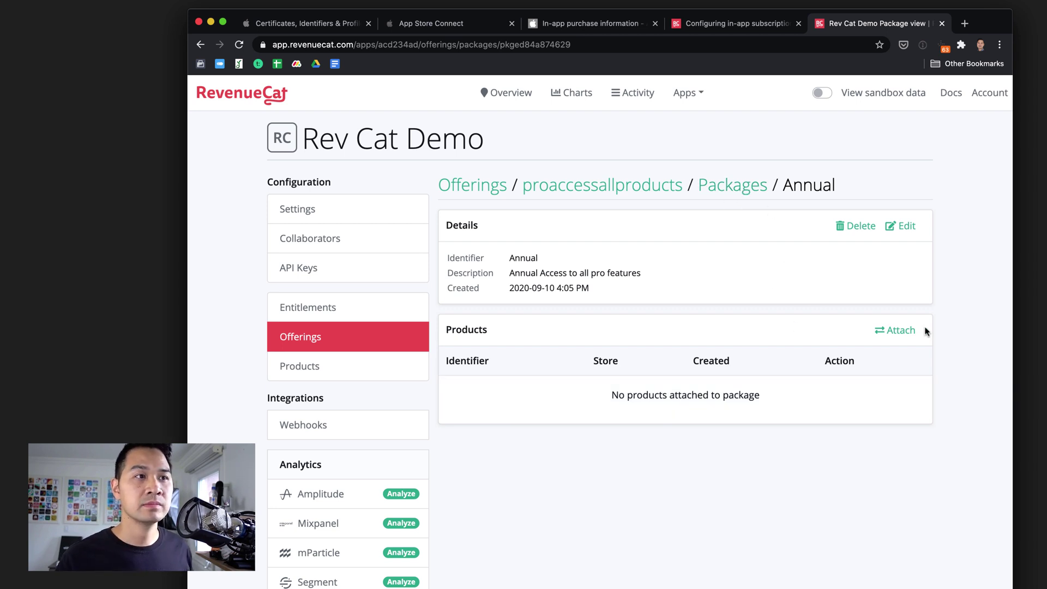
click(897, 332)
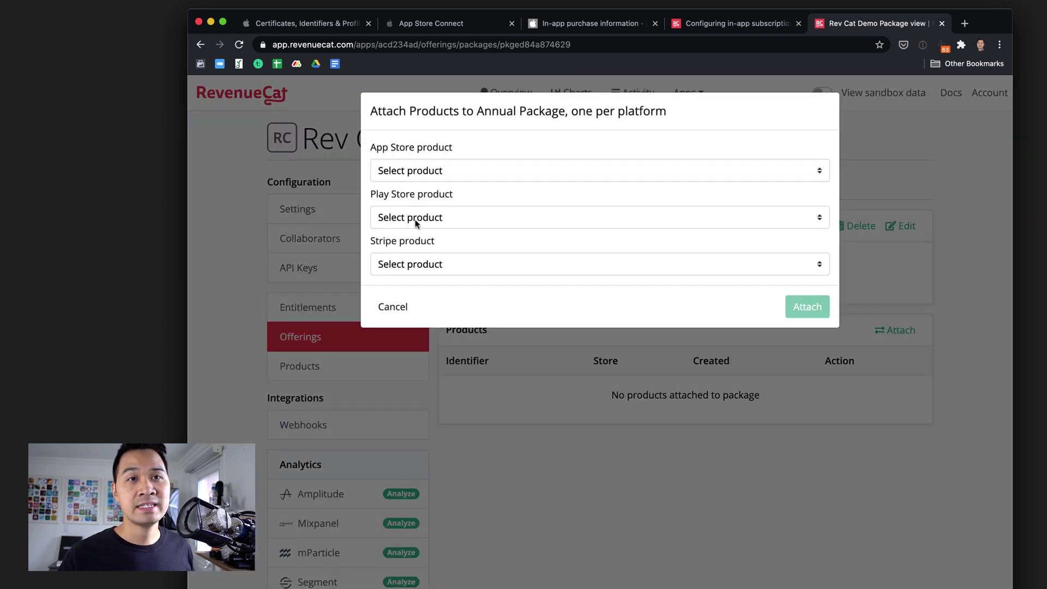
click(428, 171)
click(428, 198)
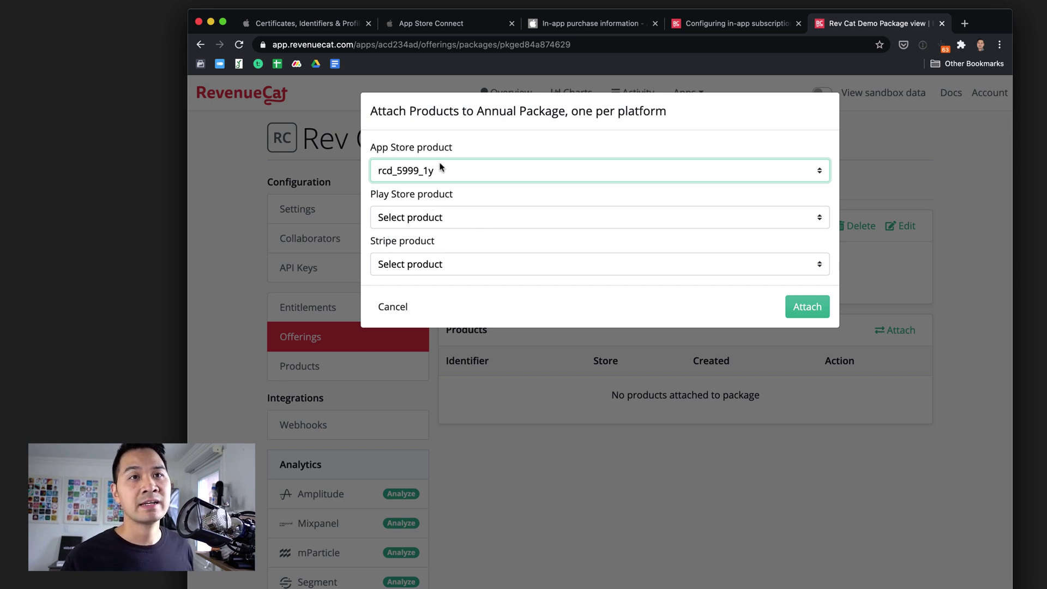
click(807, 307)
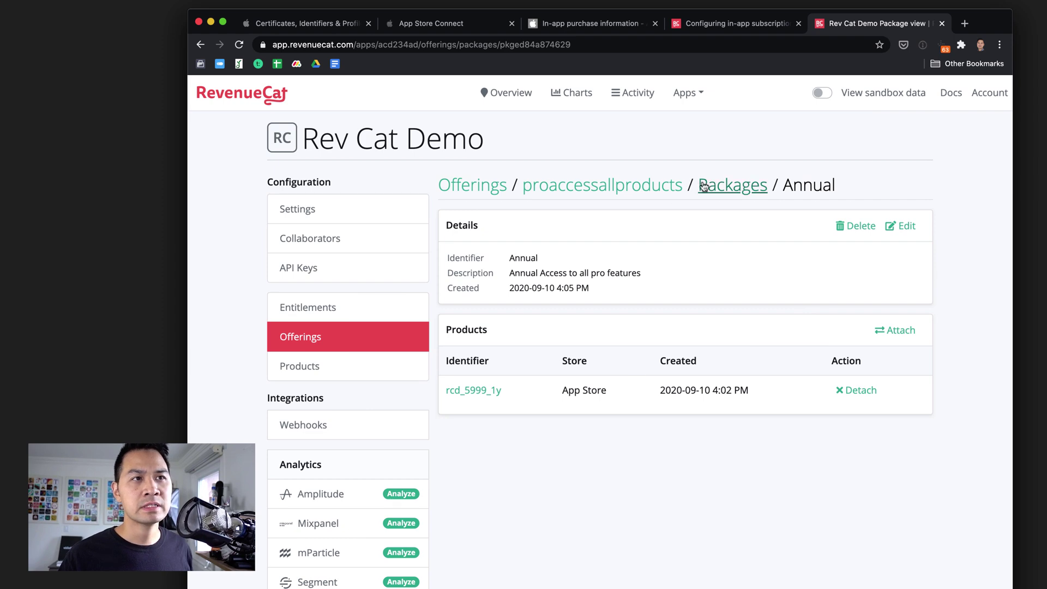
Attach rcd_999_1m as the Monthly package's App Store product and review the packages of the proaccessallproducts offering
click(733, 186)
click(745, 420)
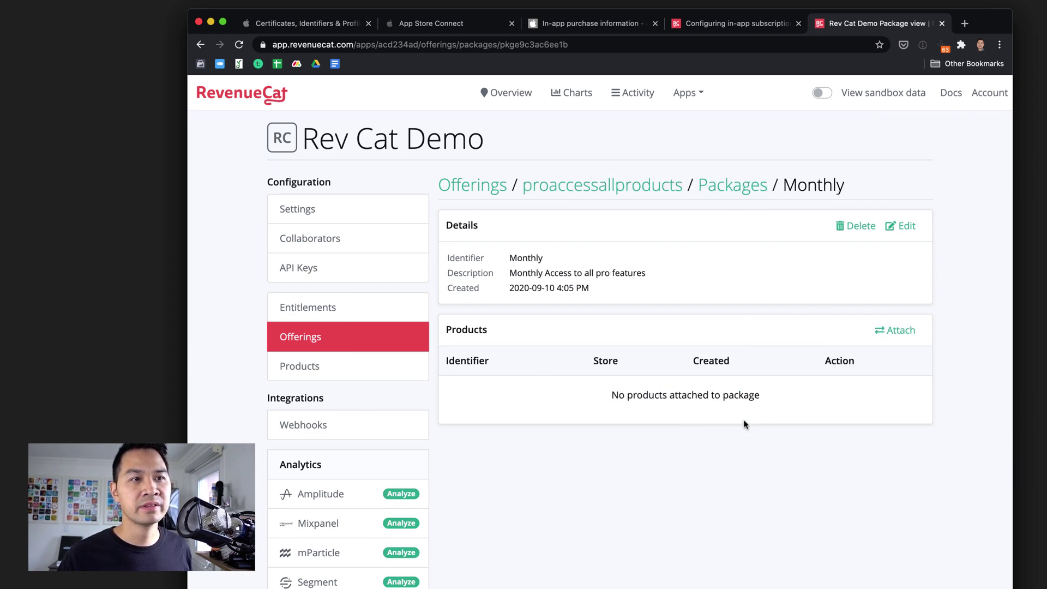
click(892, 329)
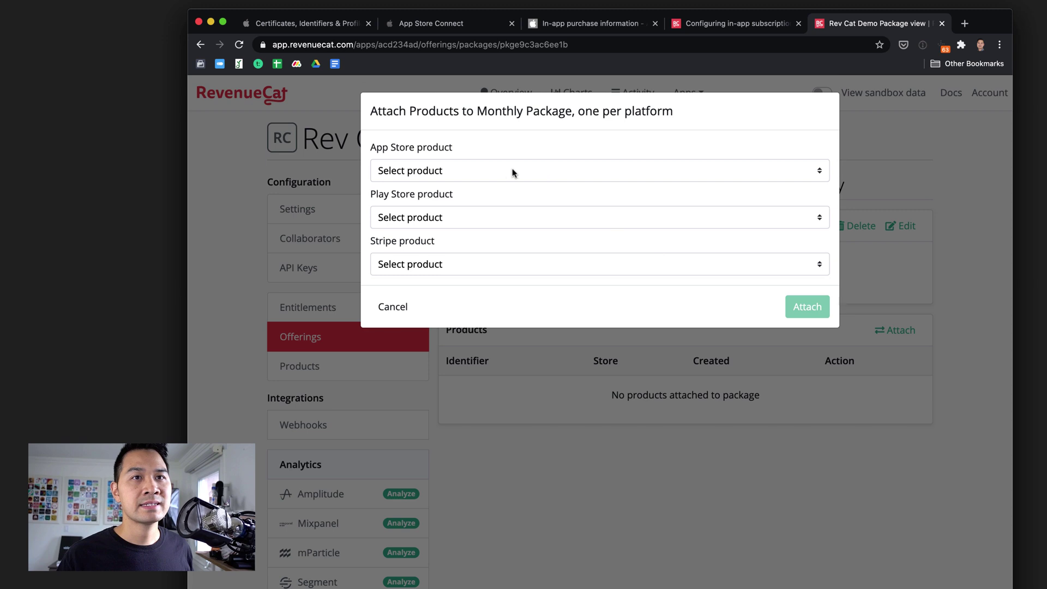
click(489, 174)
key(Escape)
click(448, 188)
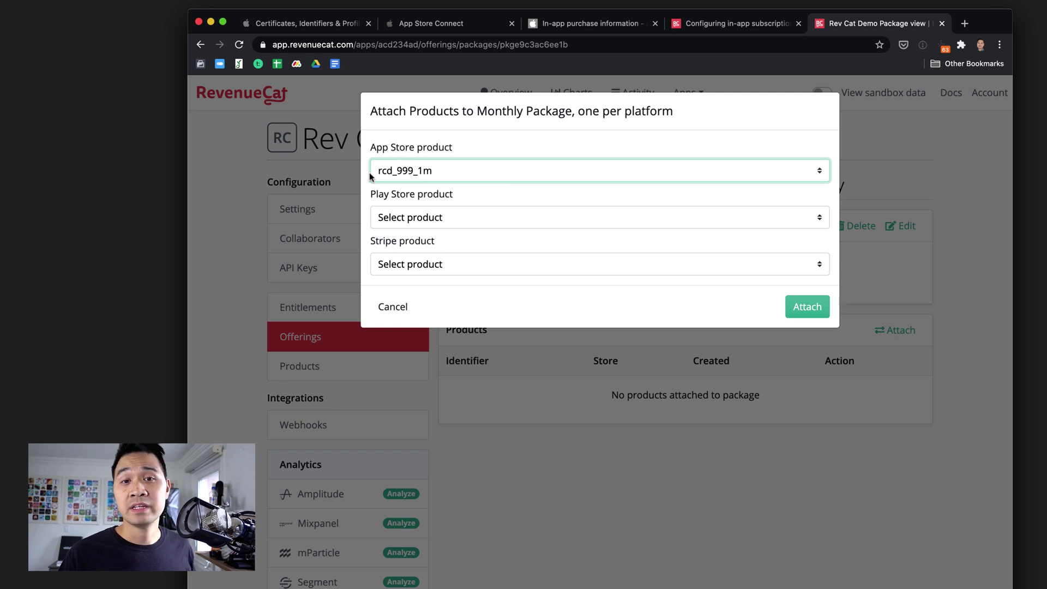
click(821, 310)
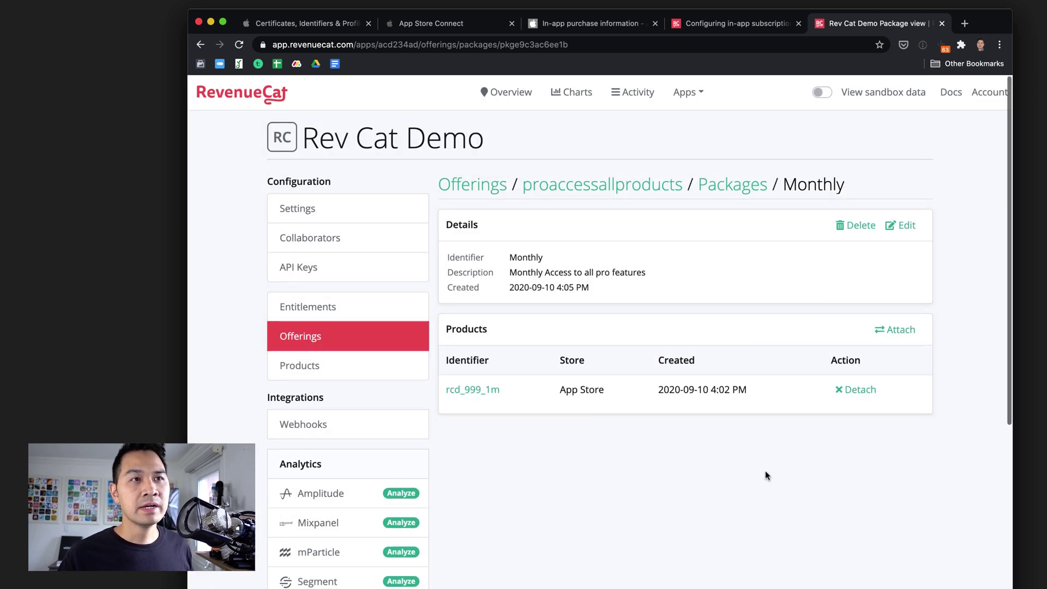
click(493, 189)
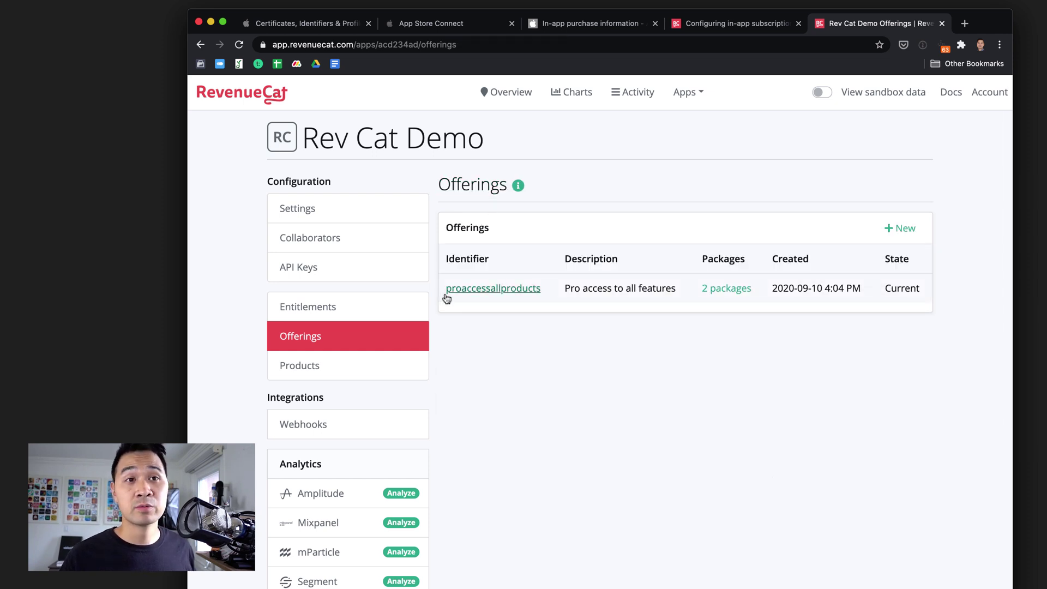
click(727, 290)
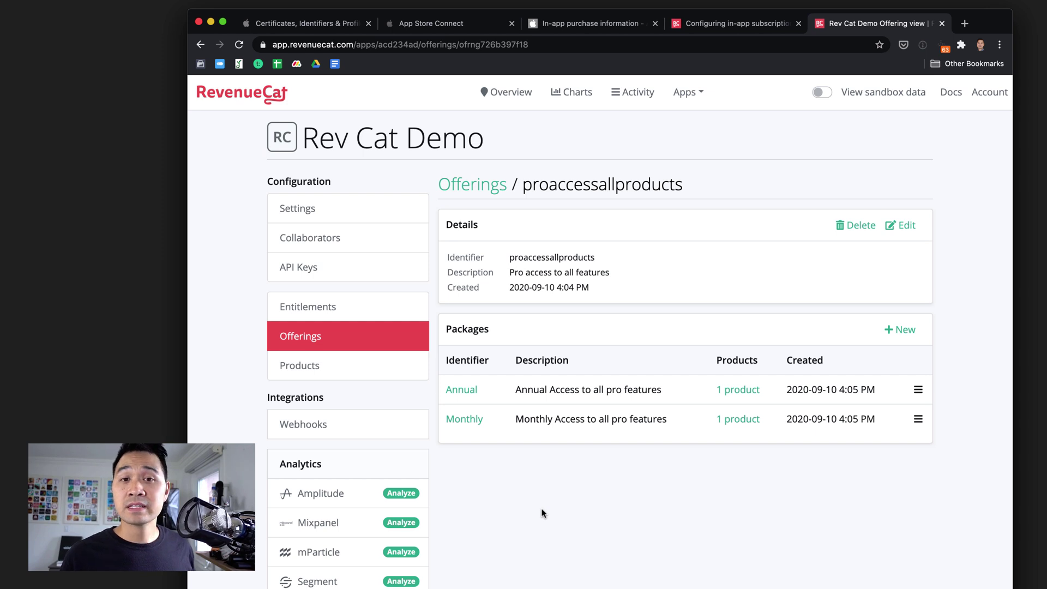
Add a new entitlement with identifier pro and description "Pro access to all features"
click(373, 311)
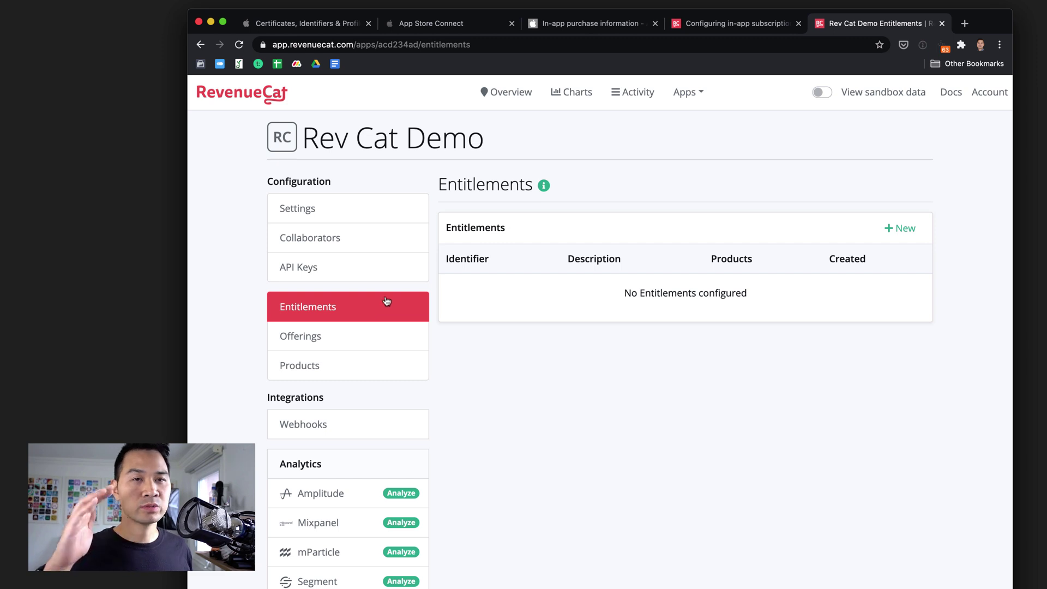
click(903, 229)
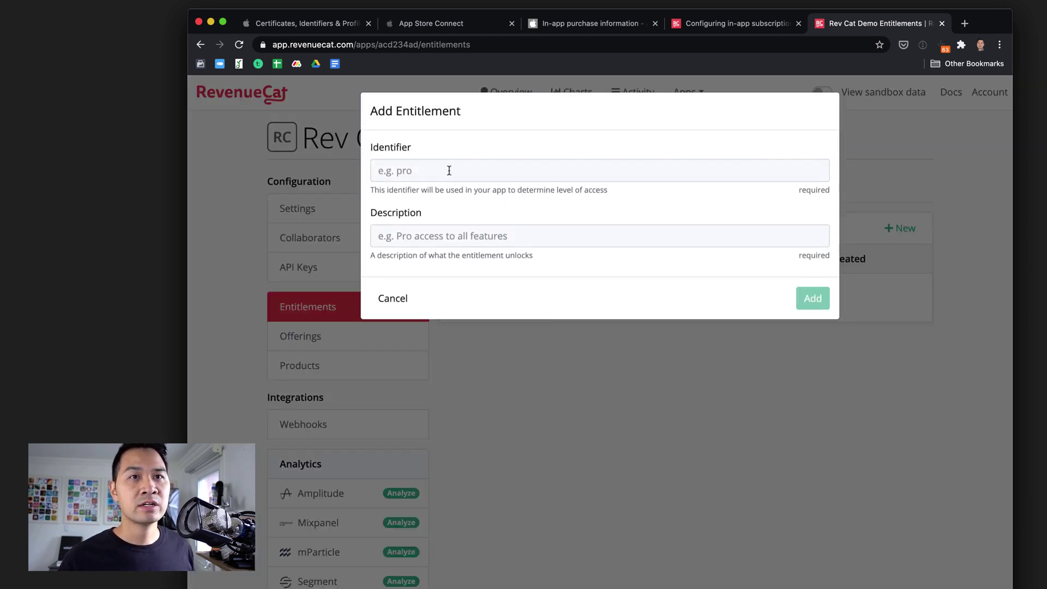
click(448, 171)
text(pro)
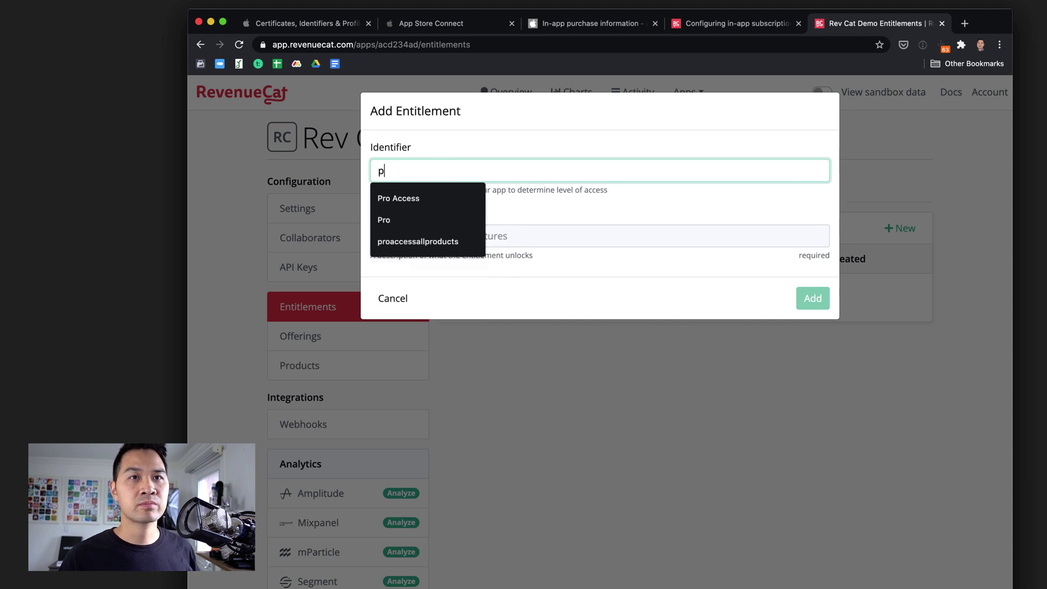
click(479, 143)
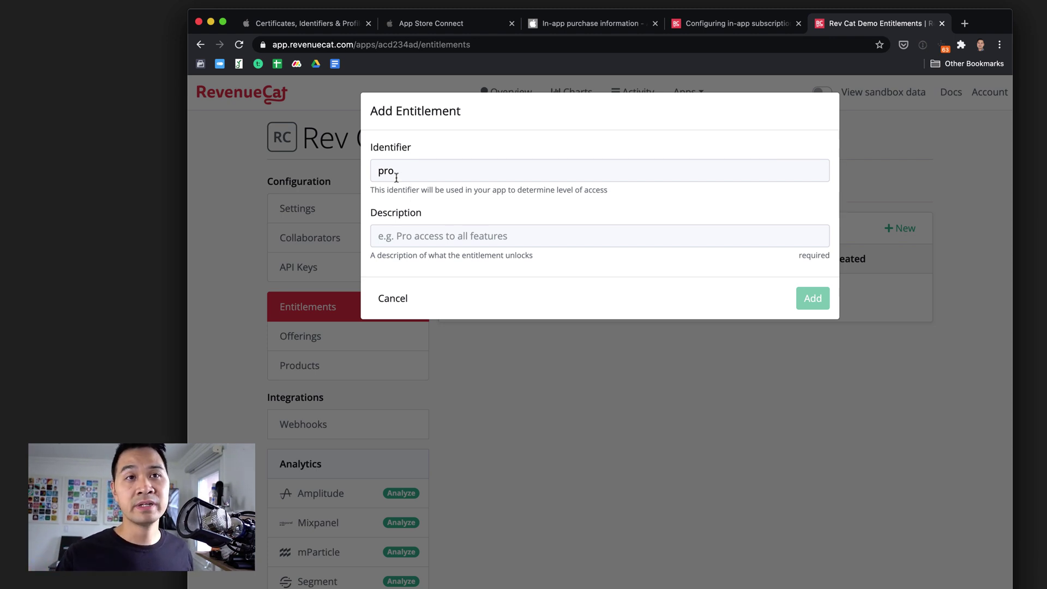
click(509, 235)
click(471, 267)
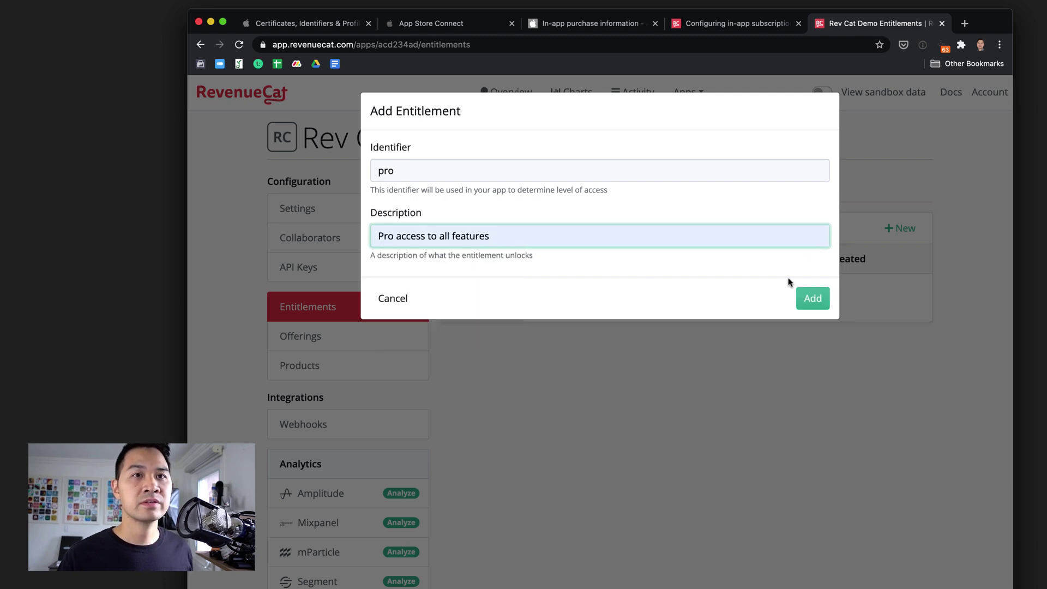
click(810, 297)
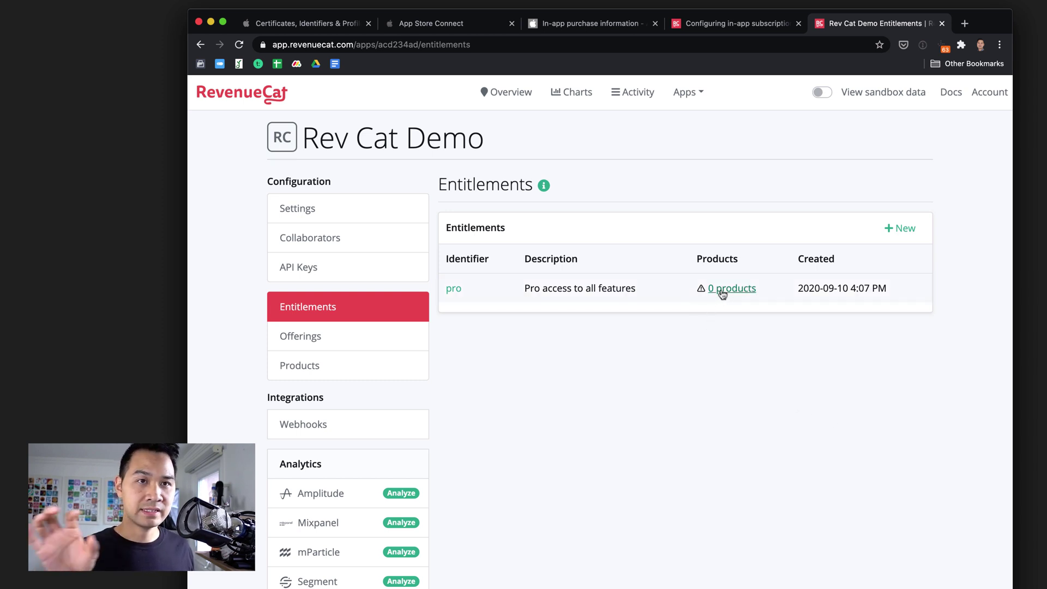
scroll(730, 305, down, 1)
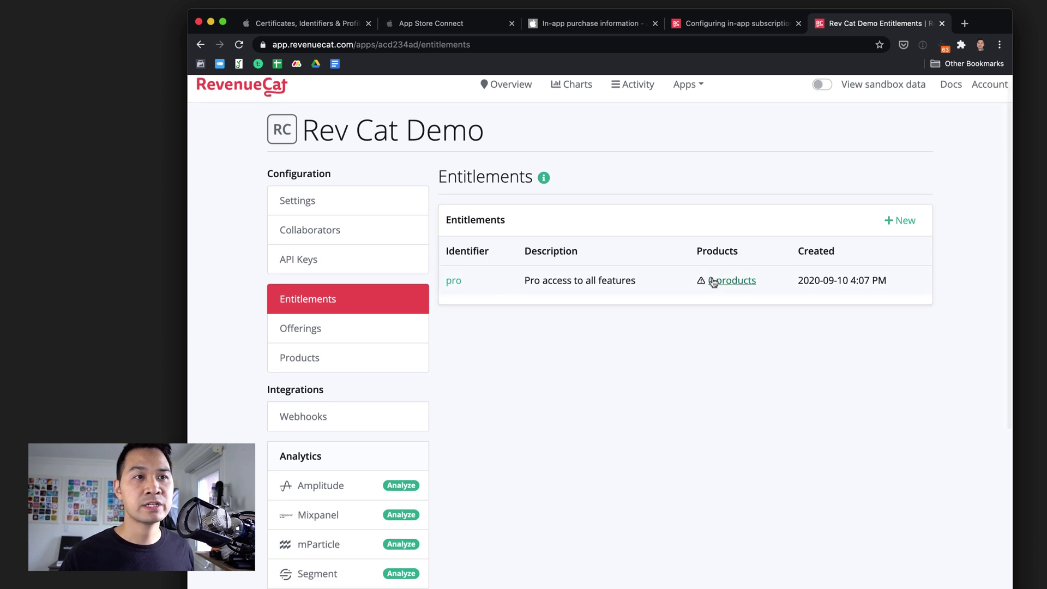
Attach the App Store product rcd_5999_1y to the pro entitlement
click(732, 281)
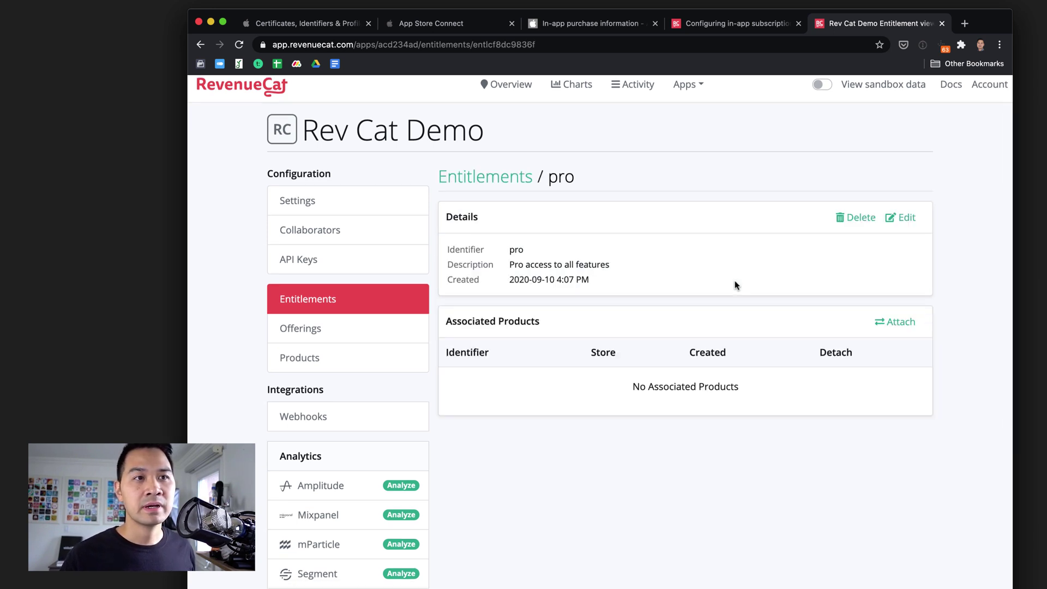
click(898, 323)
click(491, 169)
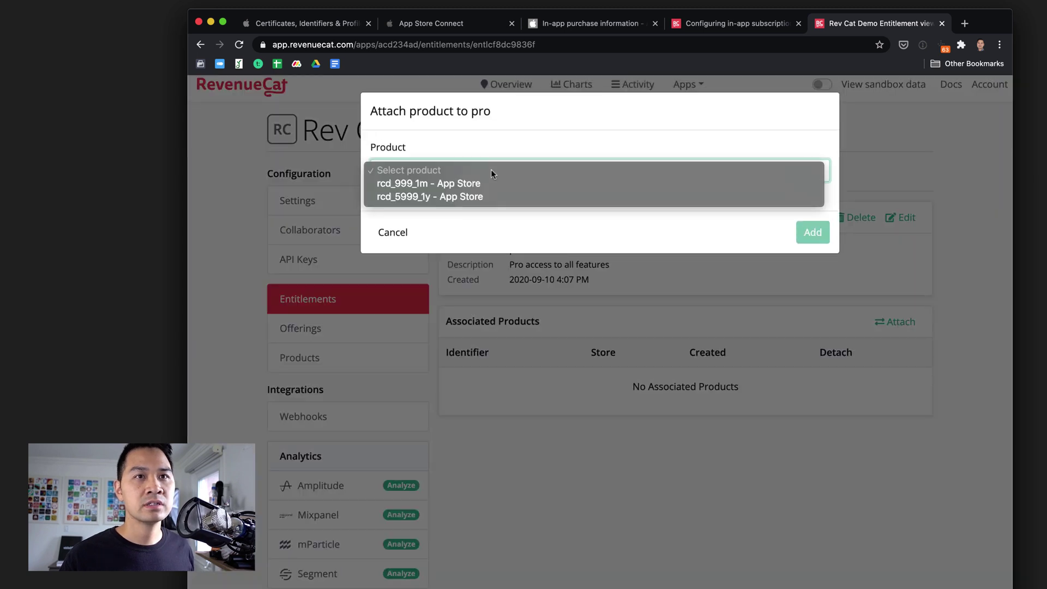
click(394, 197)
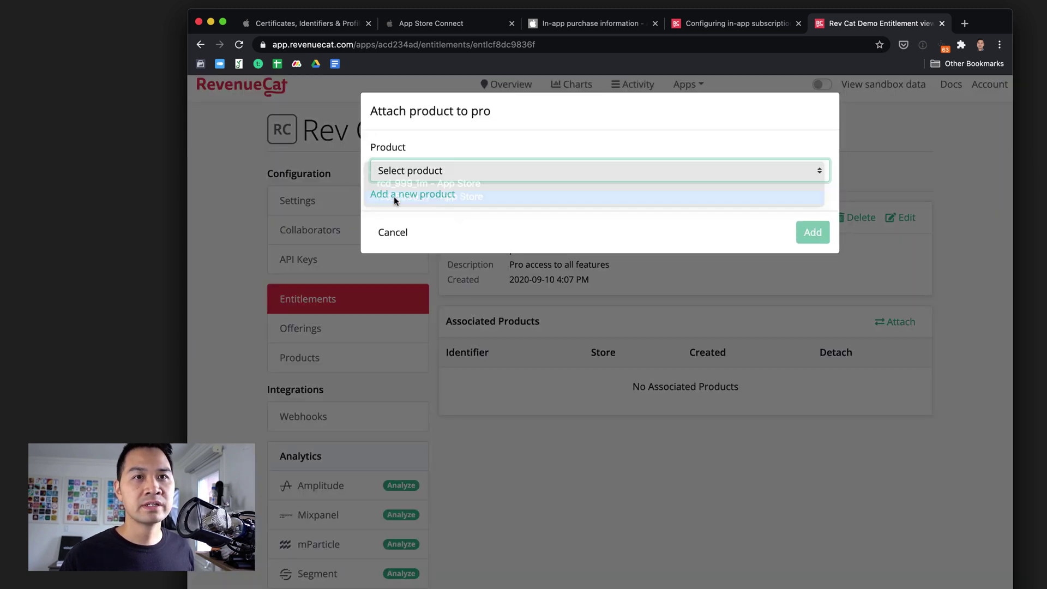
click(812, 234)
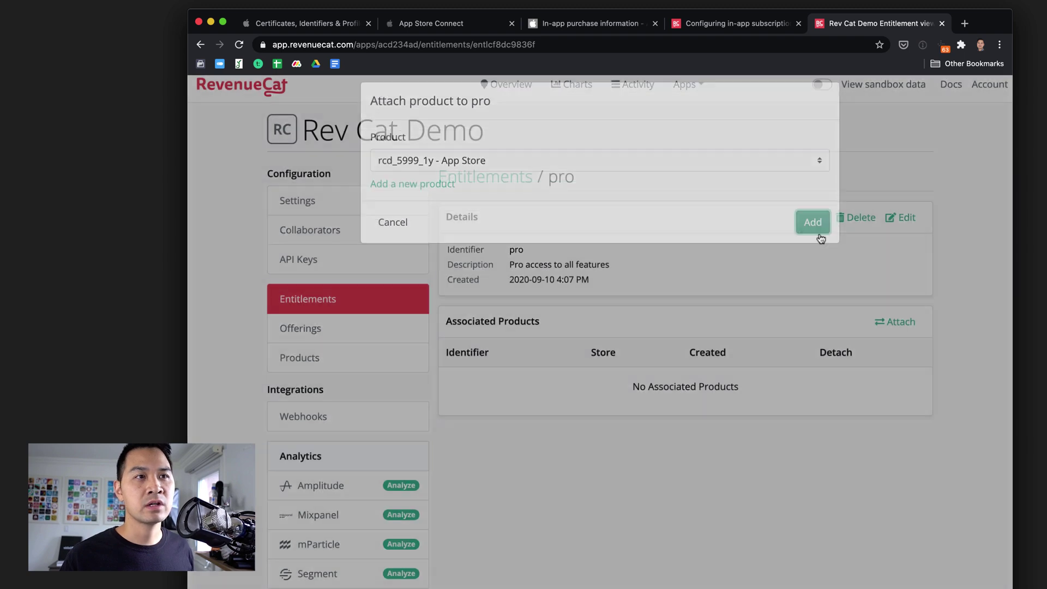
Attach the App Store product rcd_999_1m to the pro entitlement as well
click(894, 322)
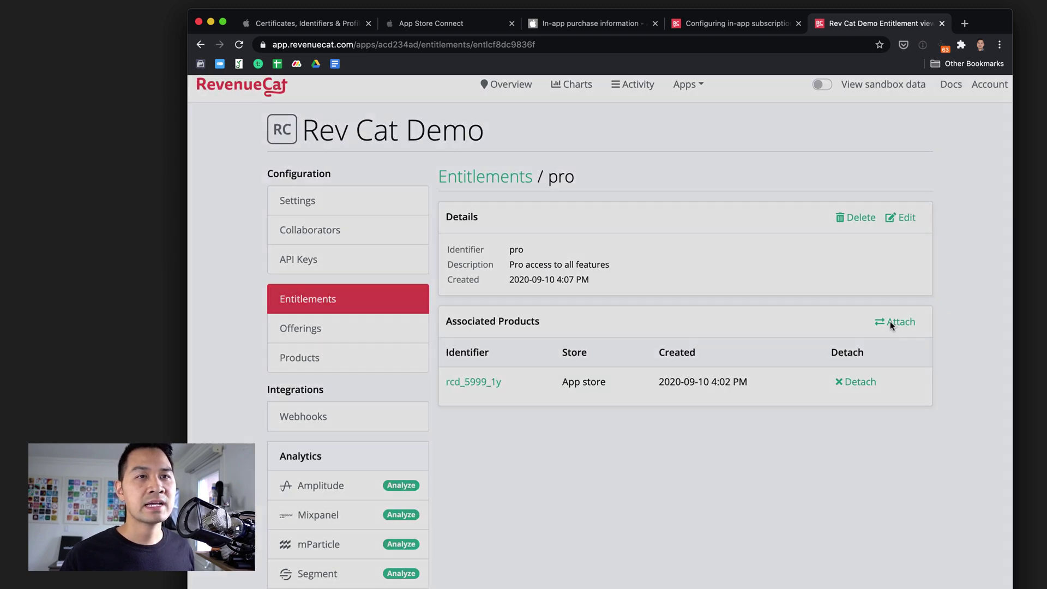
click(549, 175)
click(543, 184)
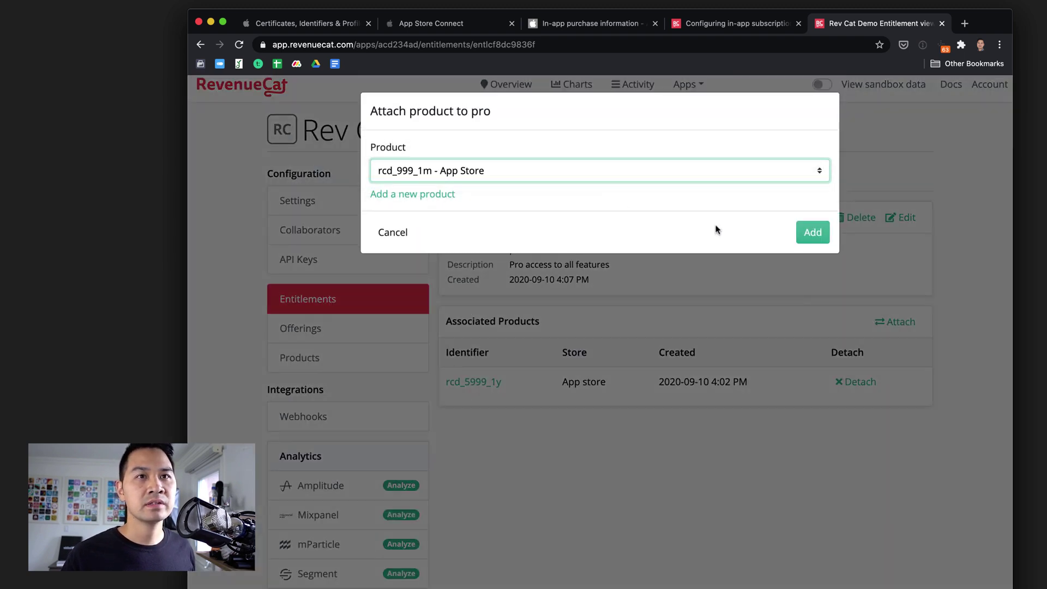
click(811, 234)
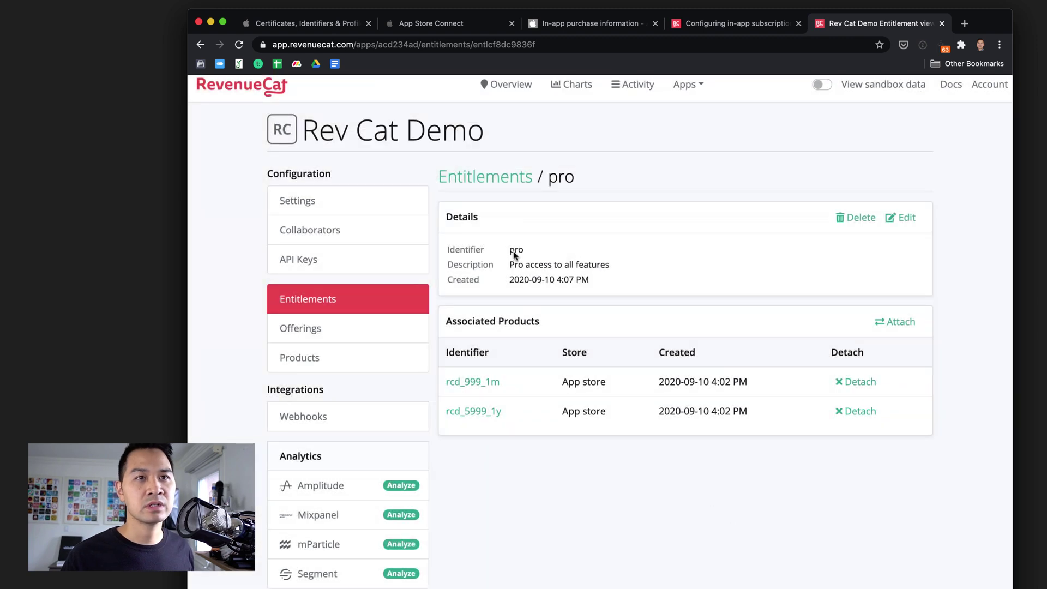